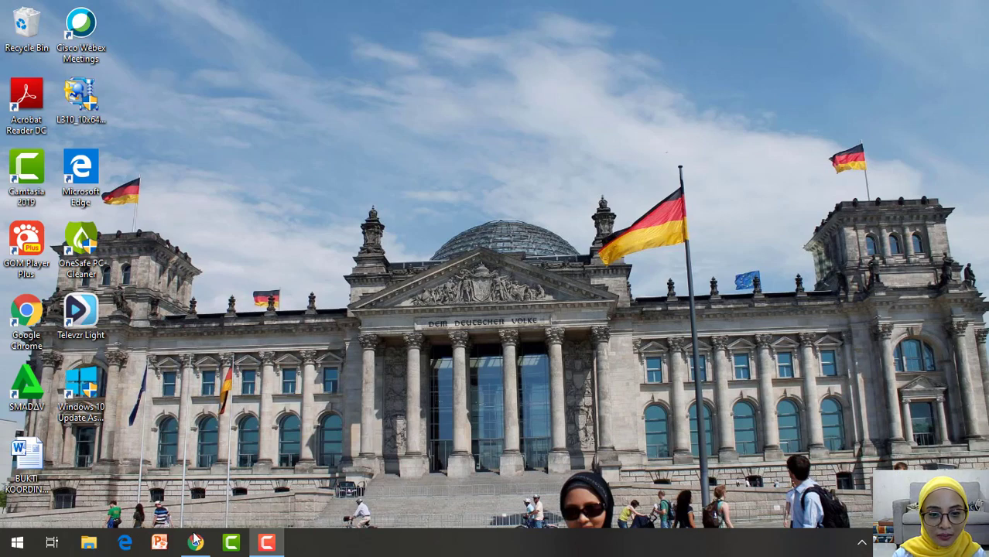
- Switch to Google Chrome and open meet.google.com, without any meeting code in the address
left_click(195, 543)
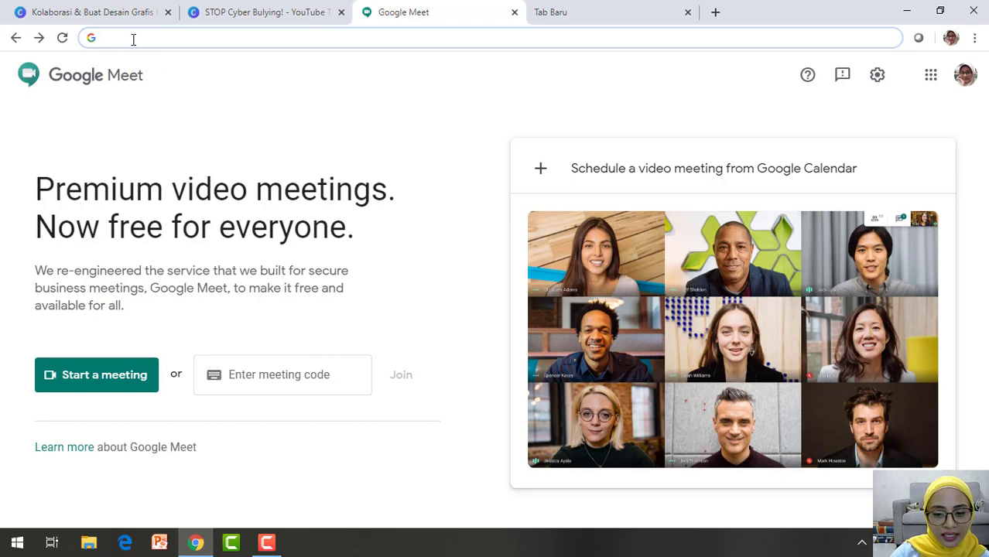
type("meet.")
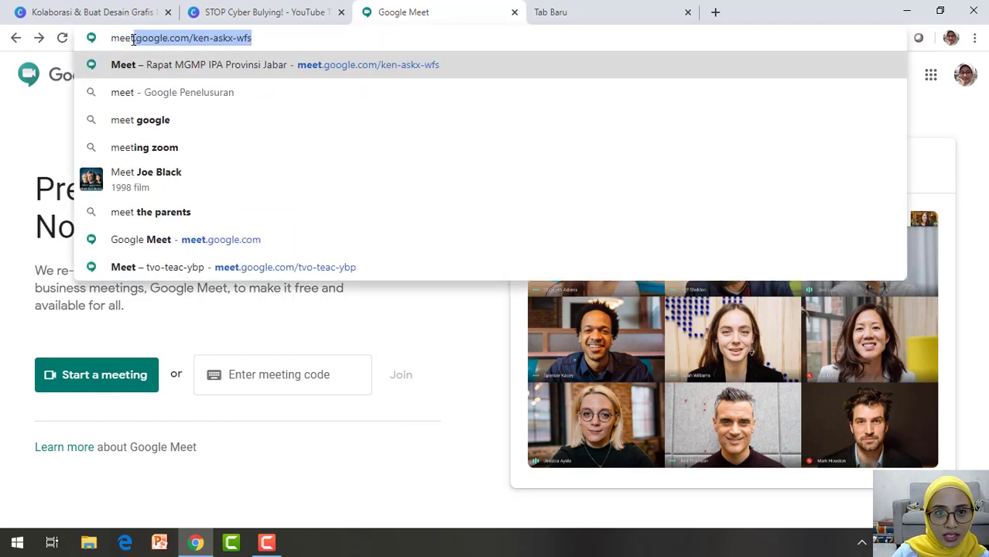
left_click(285, 39)
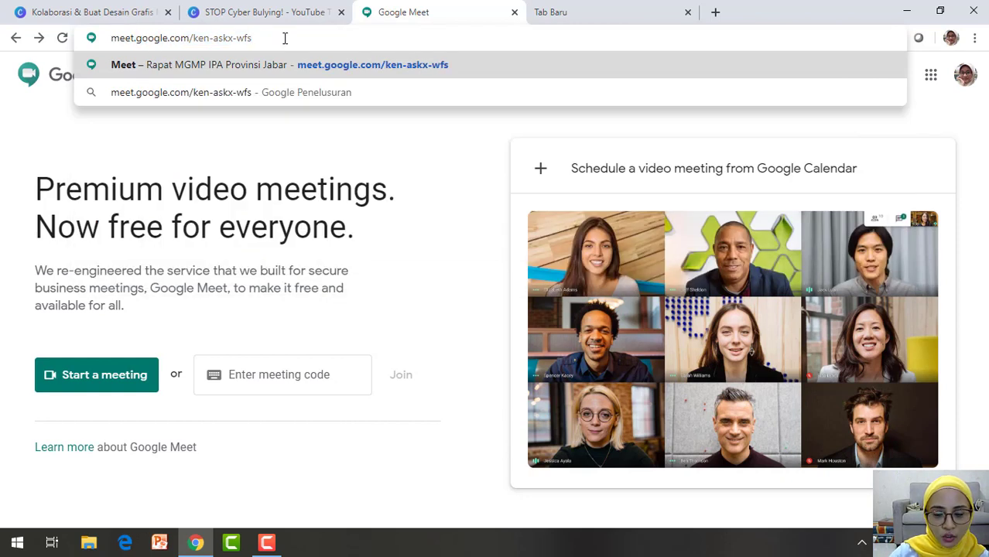
key("BackSpace")
key("BackSpace")
key("BackSpace")
key("BackSpace")
key("BackSpace")
key("BackSpace")
key("BackSpace")
key("BackSpace")
key("BackSpace")
key("BackSpace")
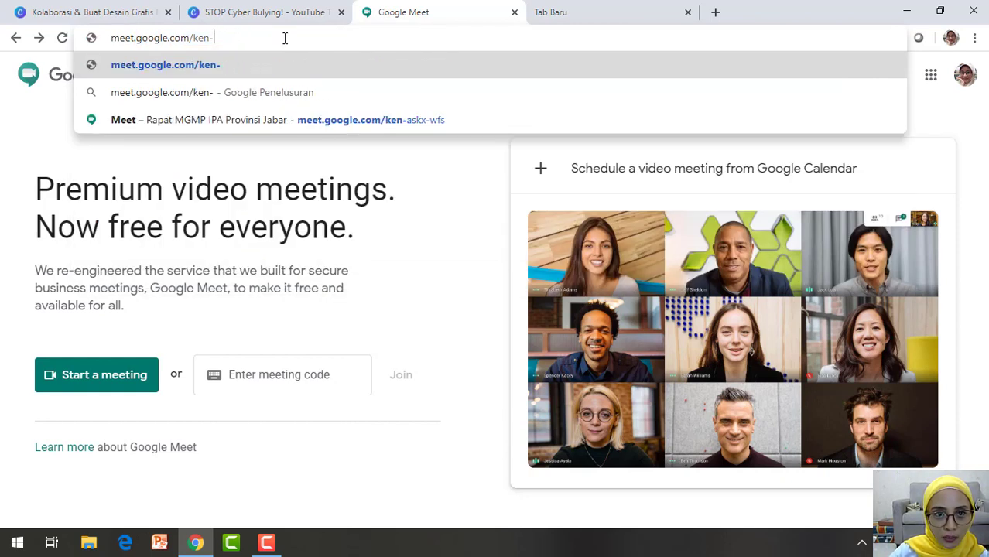
key("BackSpace")
key("BackSpace")
key("BackSpace")
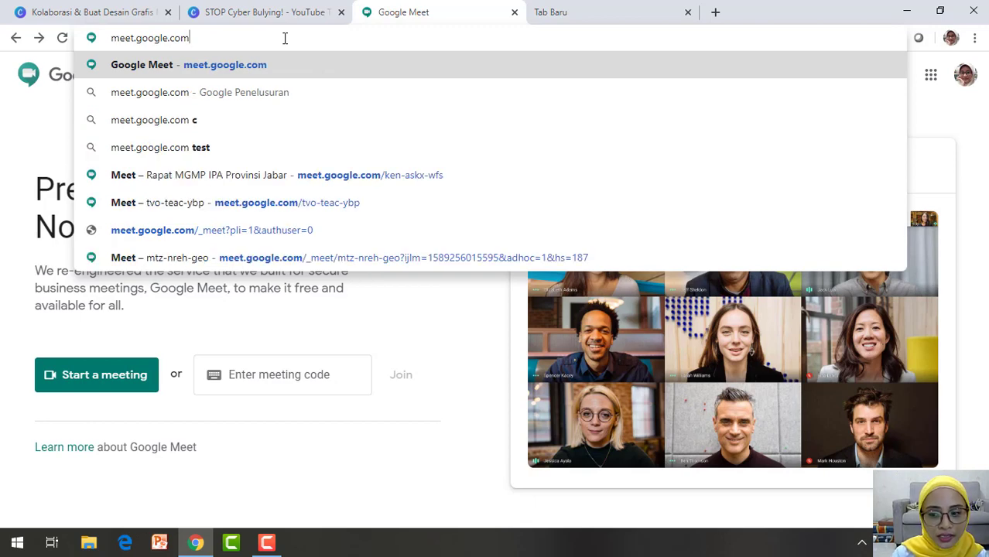
key("Return")
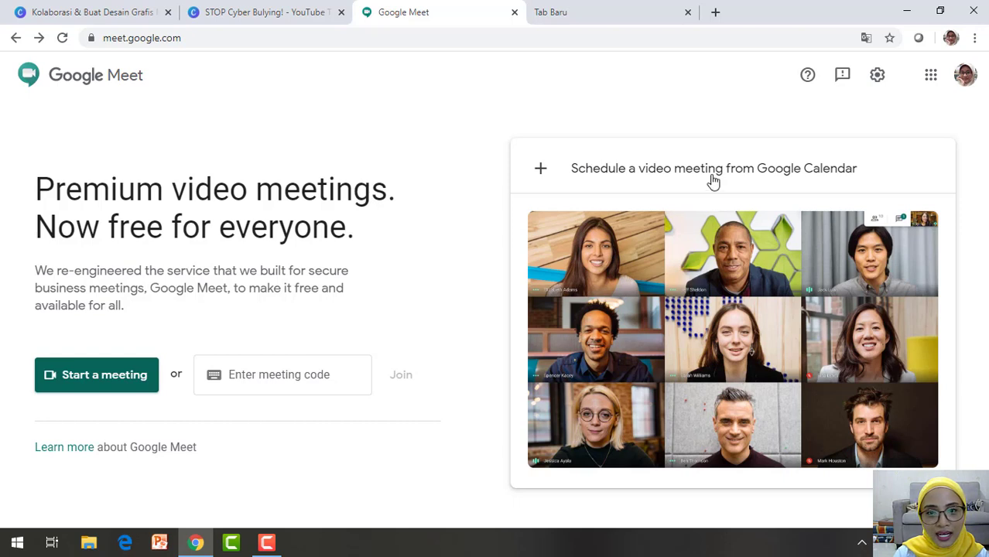
- Schedule a video meeting from Google Calendar and title the event "Rapat Koordinasi MGMP Biologi Jabar"
left_click(545, 172)
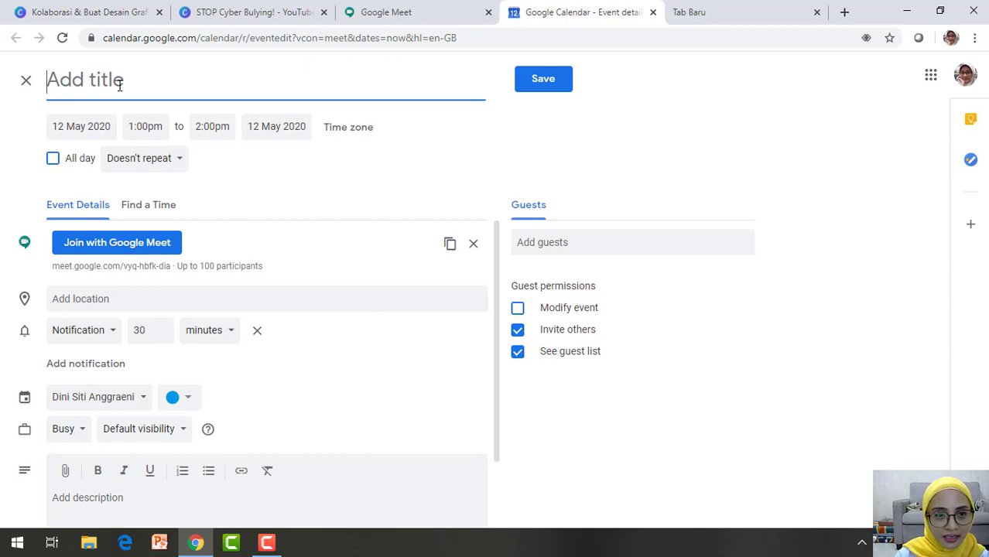
key("Caps_Lock")
type("R")
key("Caps_Lock")
type("apat")
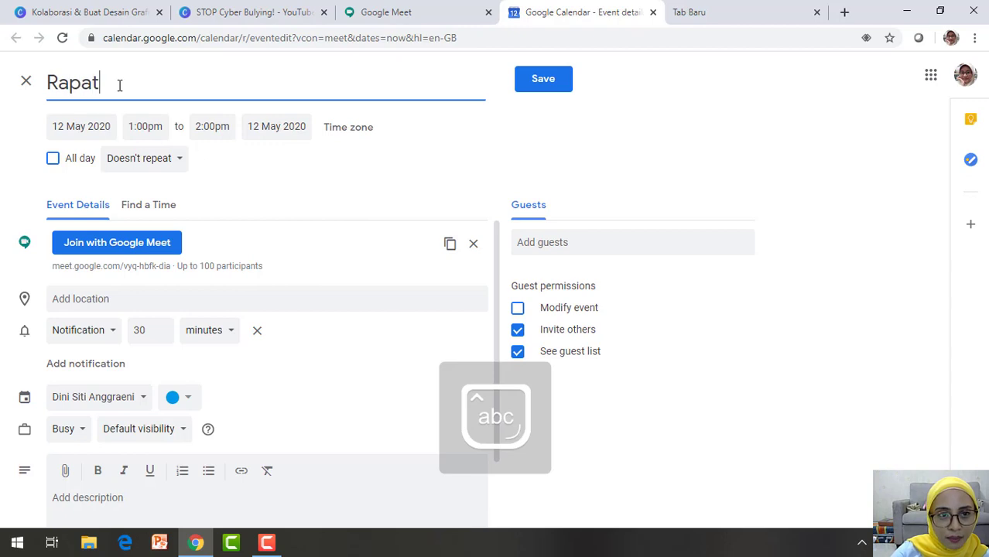
key("Caps_Lock")
type("KPO")
key("BackSpace")
key("BackSpace")
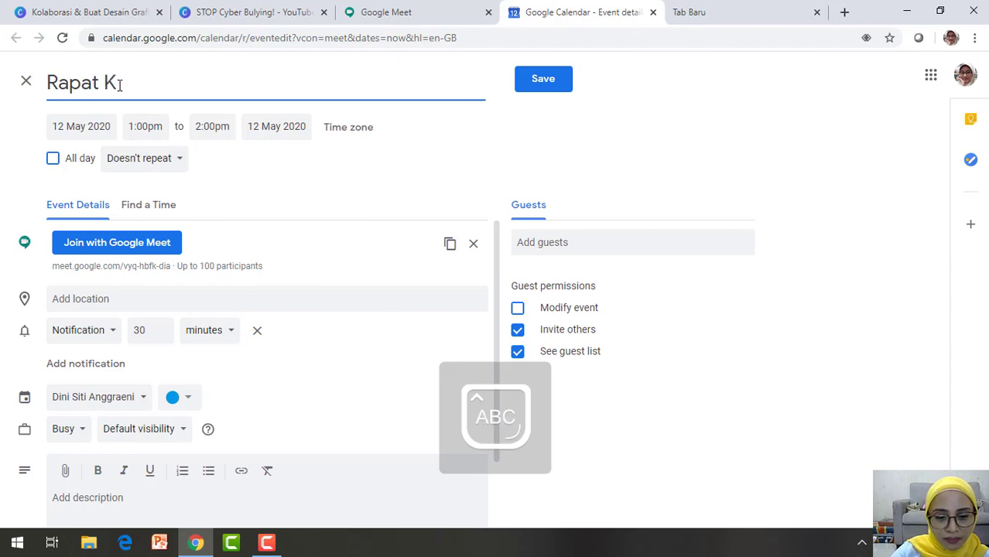
key("Caps_Lock")
type("oordinasi")
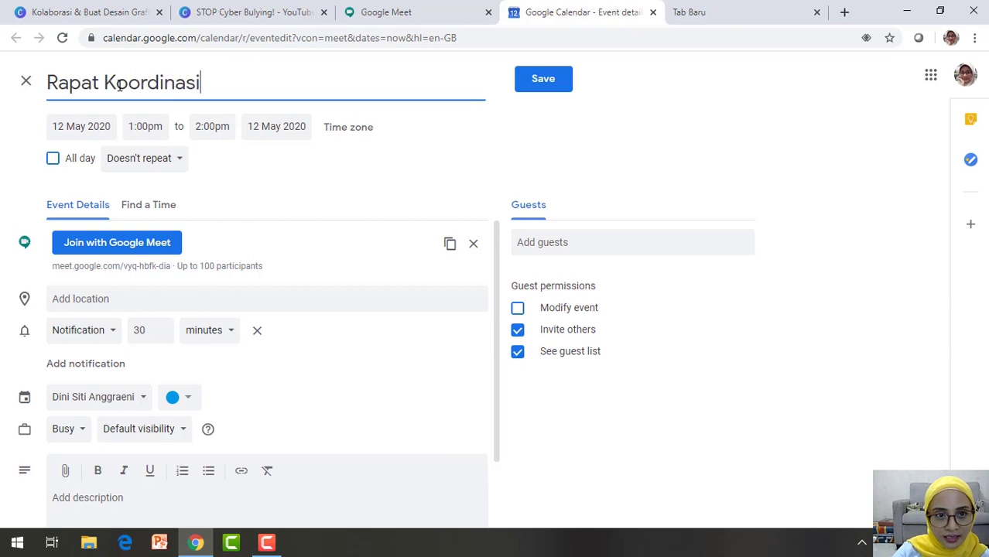
key("Caps_Lock")
type("MGMP B")
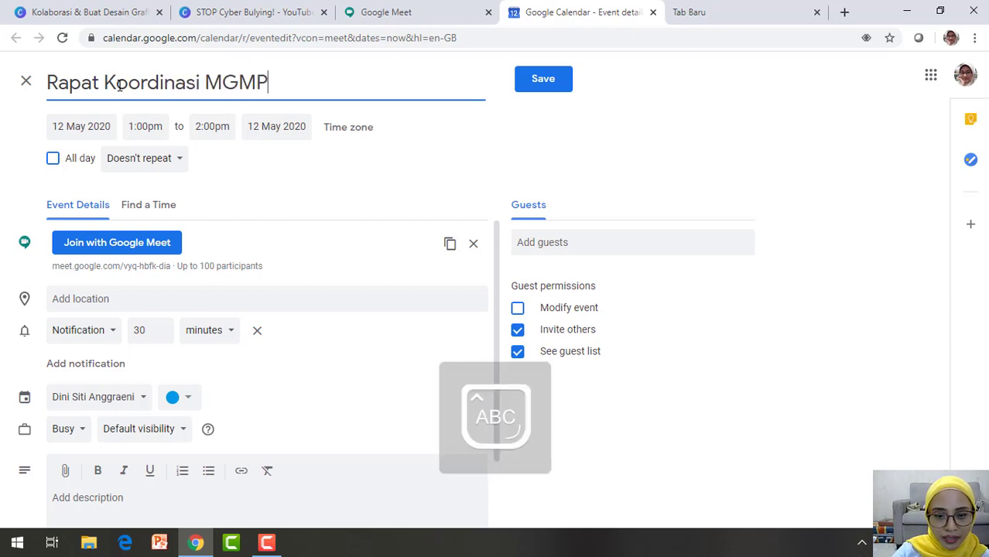
key("Caps_Lock")
type("iologi")
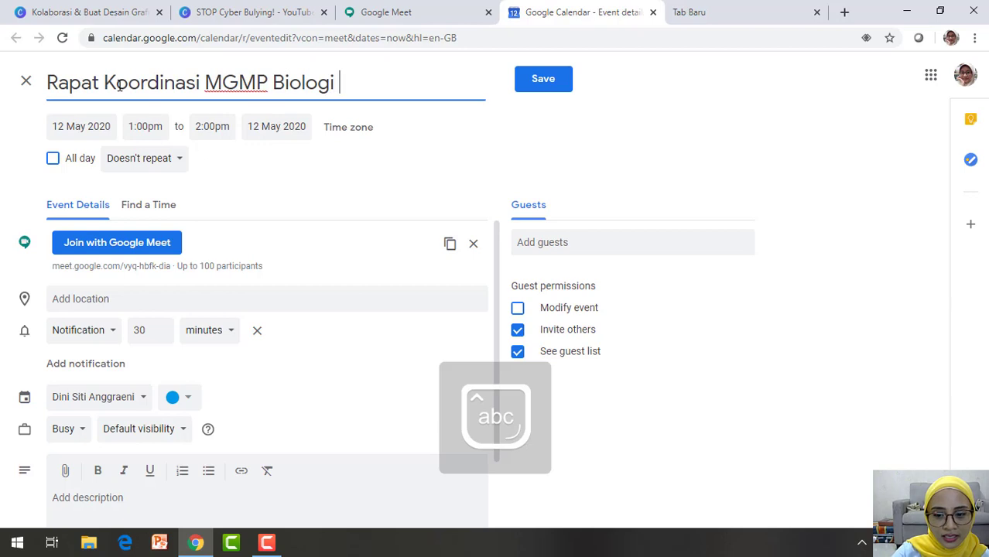
key("Caps_Lock")
type("J")
key("Caps_Lock")
type("abar")
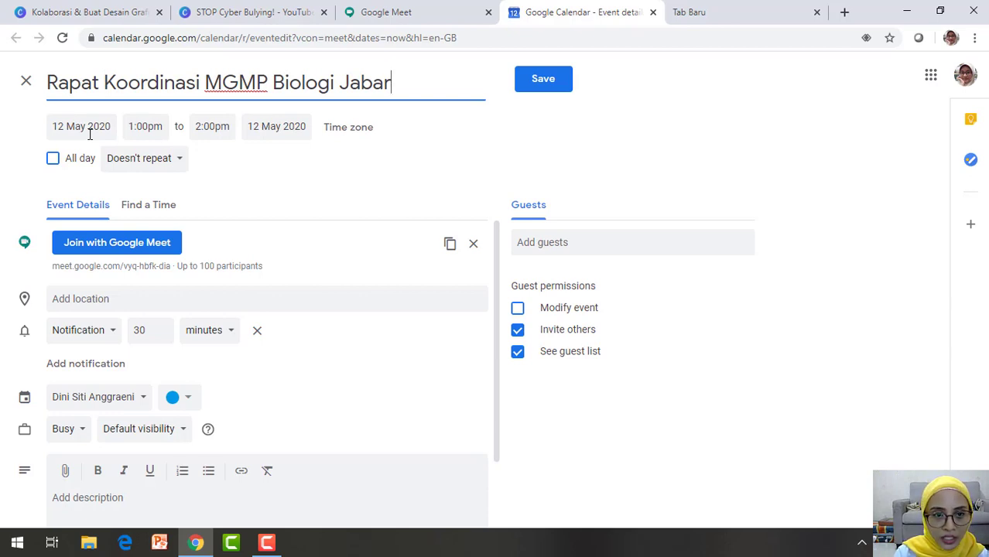
- Set the event's start time to 1:30pm and apply the (GMT+07:00) Western Indonesia Time - Jakarta time zone
left_click(147, 128)
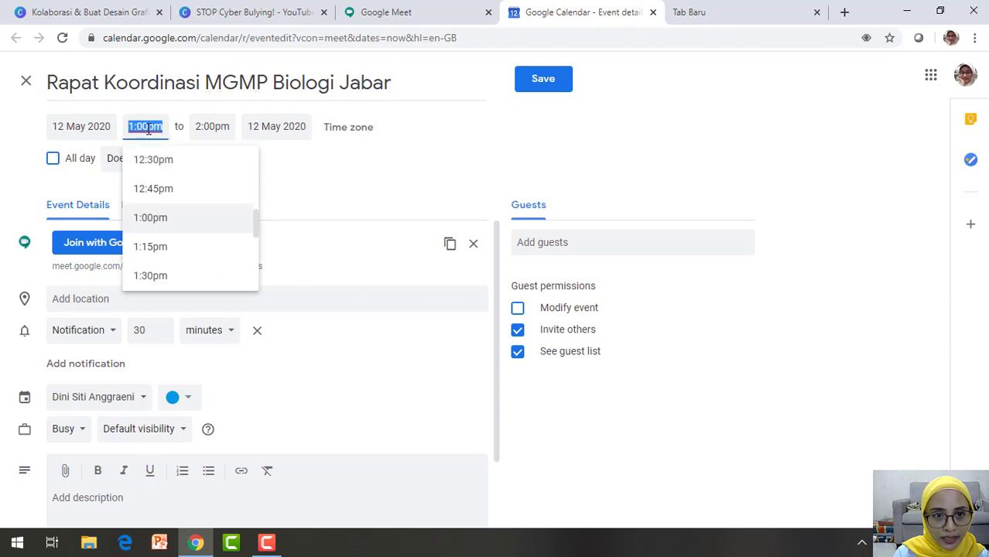
left_click(157, 276)
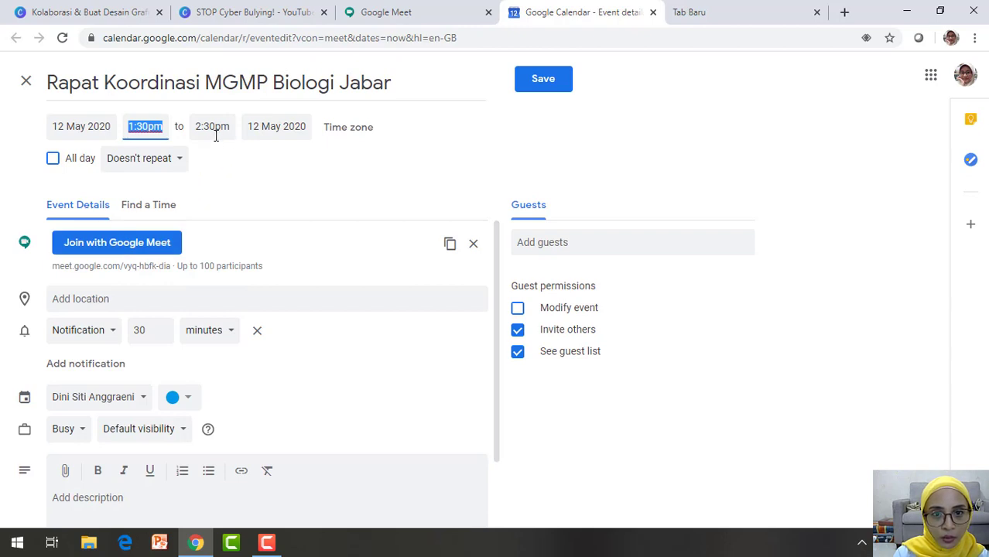
left_click(375, 136)
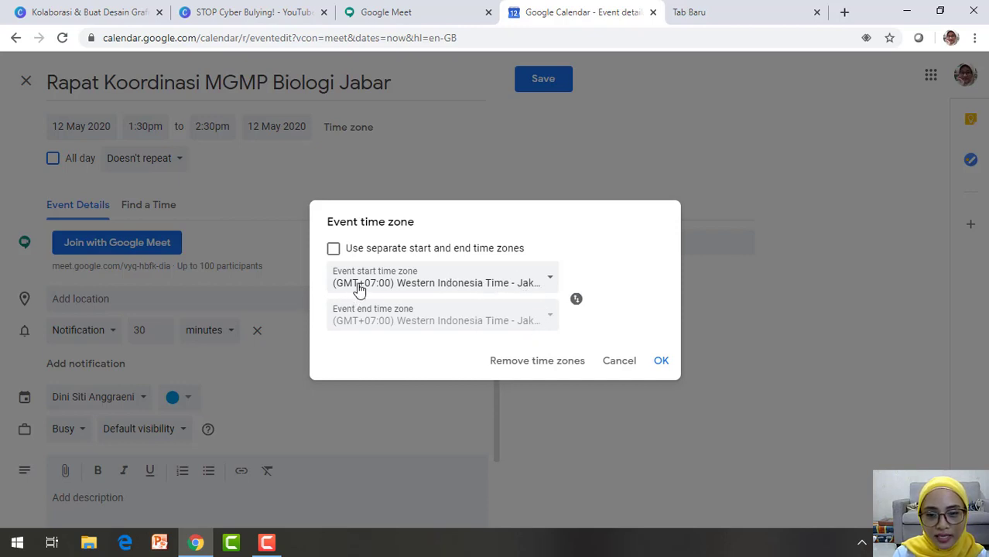
left_click(662, 361)
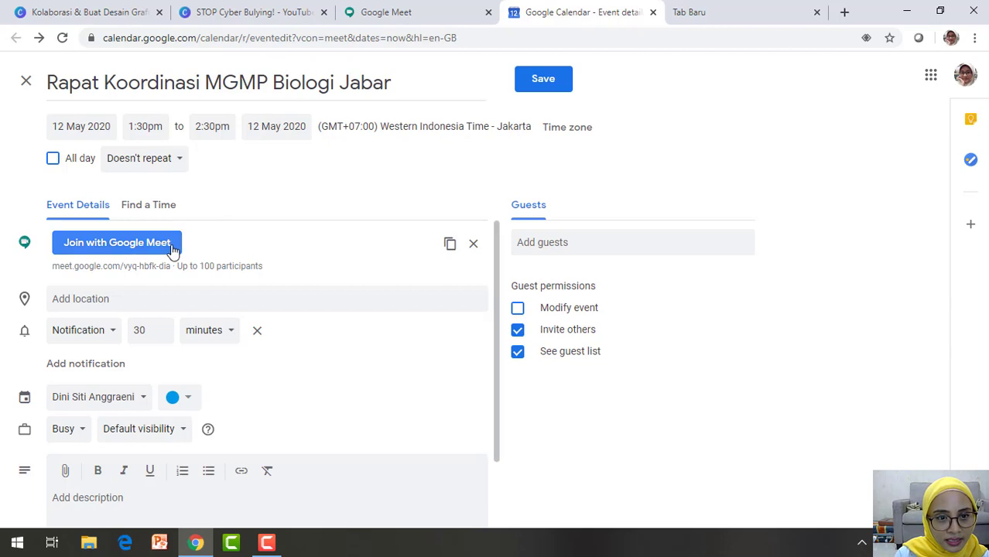
- Set the event location to Bandung, Bandung City, West Java, Indonesia
left_click(134, 296)
type("Ban")
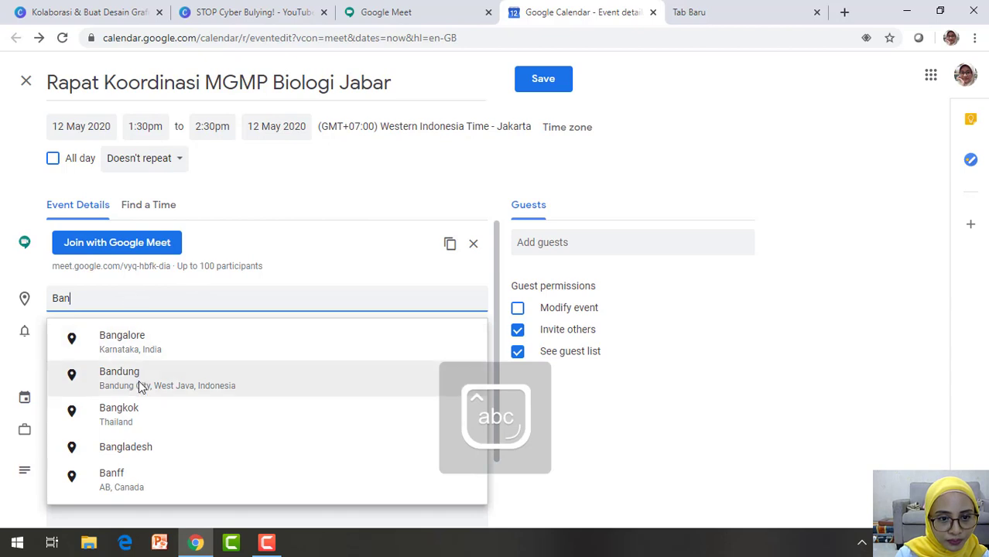
left_click(139, 380)
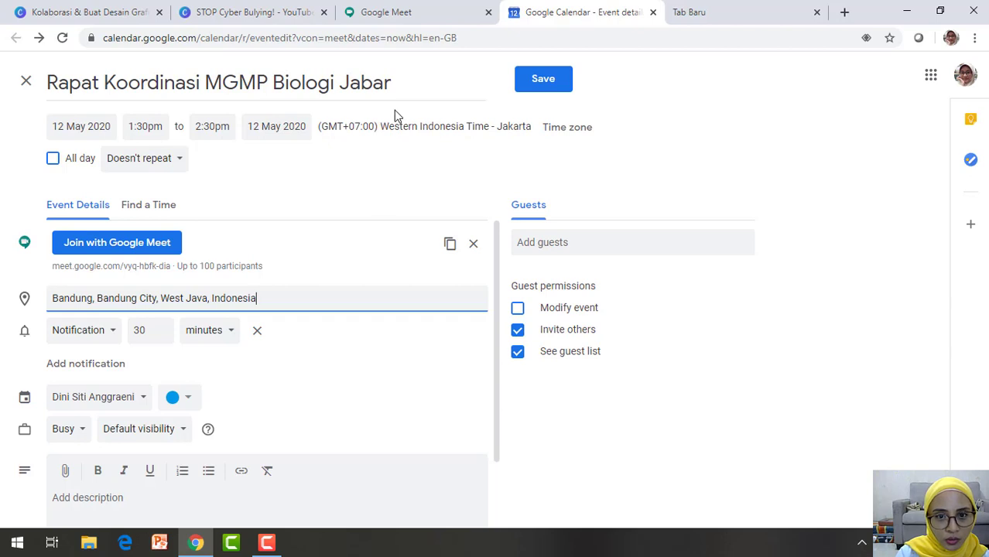
- Copy the event title into the event's description
left_click_drag(408, 84, 2, 83)
key("ctrl+c")
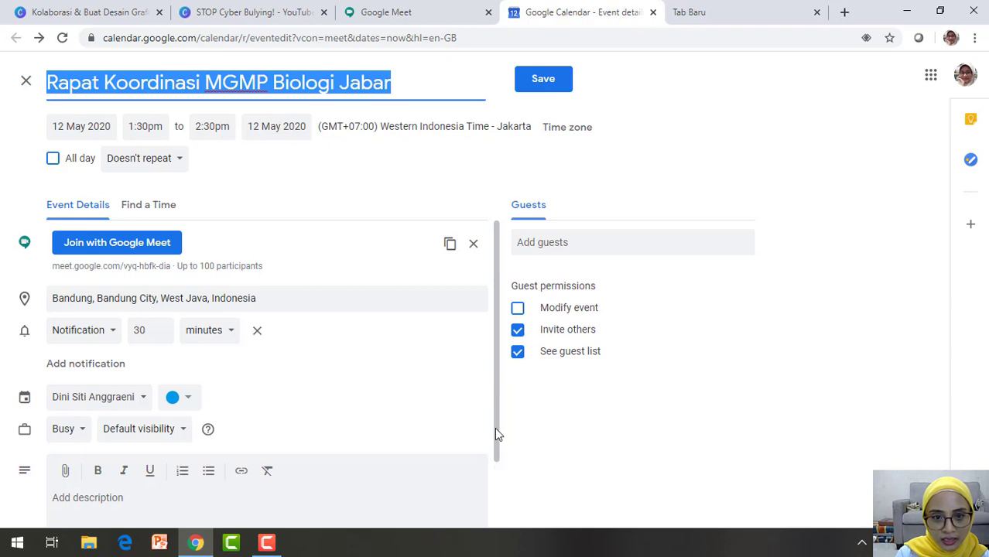
left_click_drag(495, 430, 497, 504)
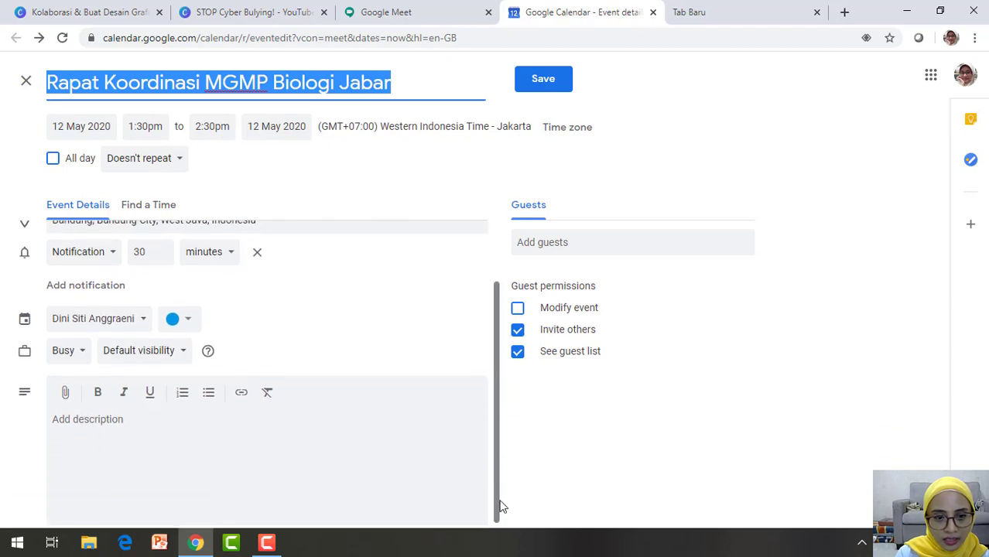
left_click(113, 431)
key("ctrl+v")
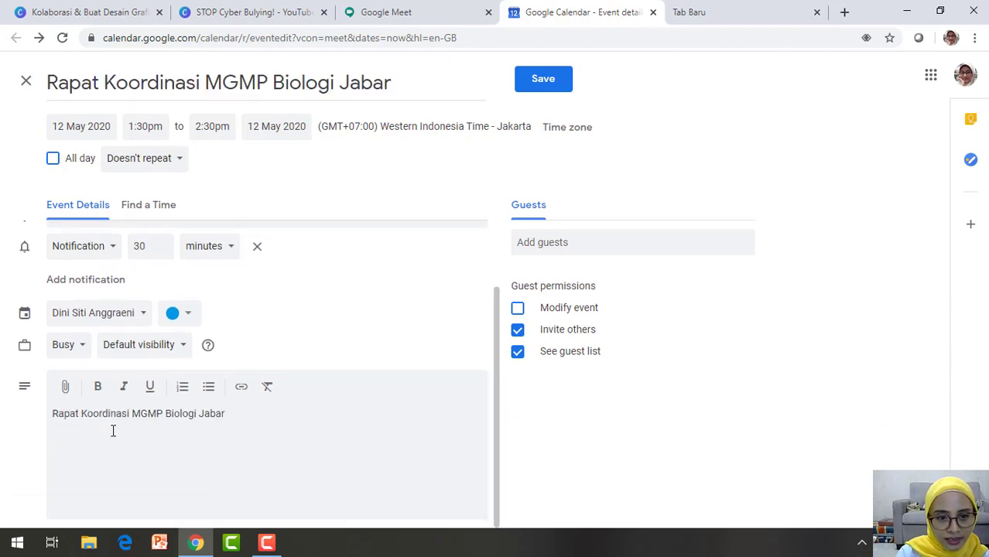
type("dilaksana")
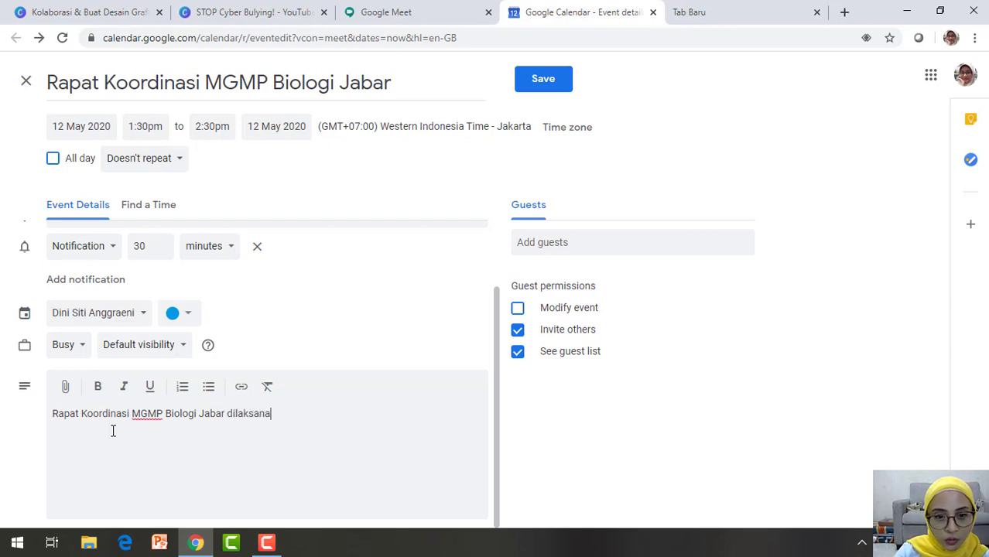
type("kan")
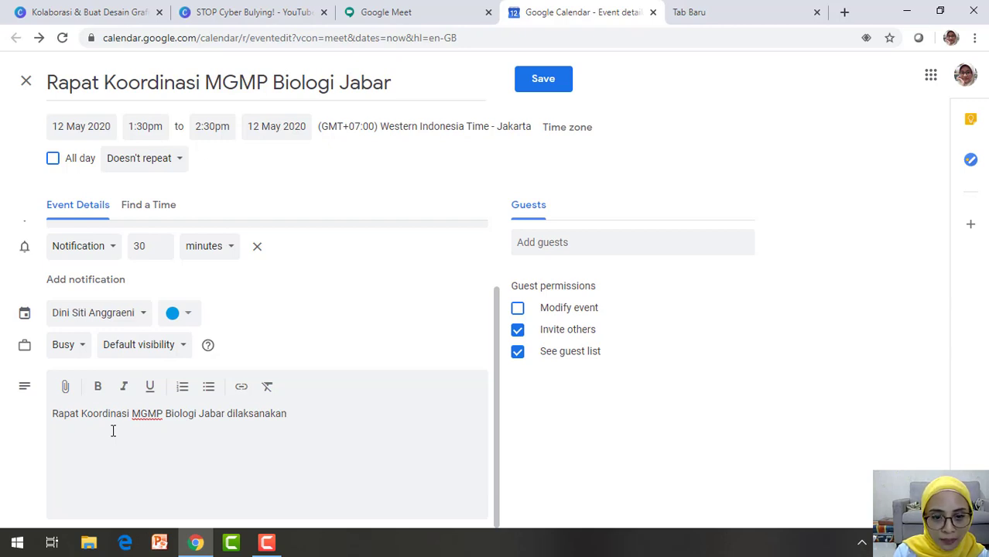
key("BackSpace")
key("BackSpace")
key("BackSpace")
key("BackSpace")
key("BackSpace")
key("BackSpace")
key("BackSpace")
key("BackSpace")
key("BackSpace")
key("BackSpace")
key("BackSpace")
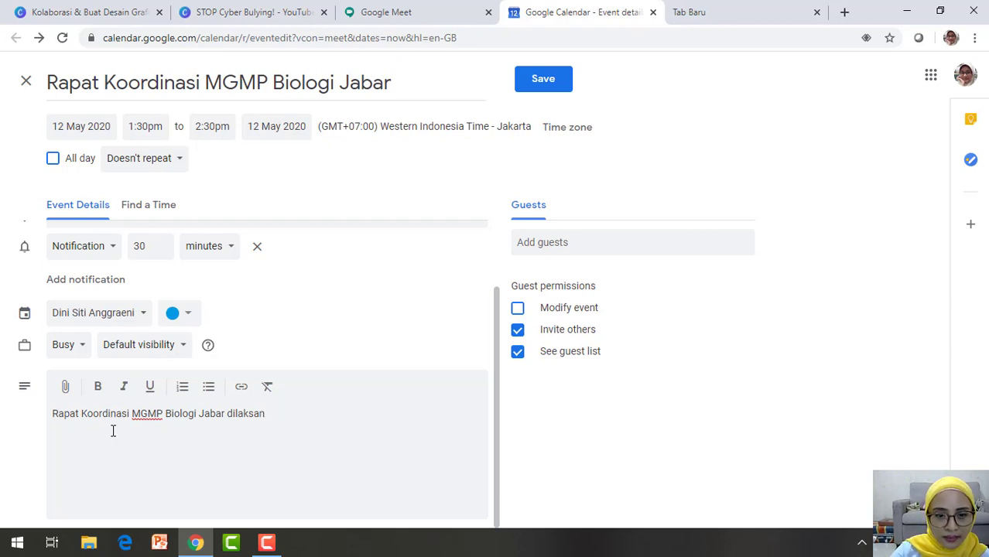
- Continue the description after the copied title with "yang akan dilaksanakan tanggal 12 Mei 2020 Pukul 13.30 s.d 14.30"
type("yang akan dilaks")
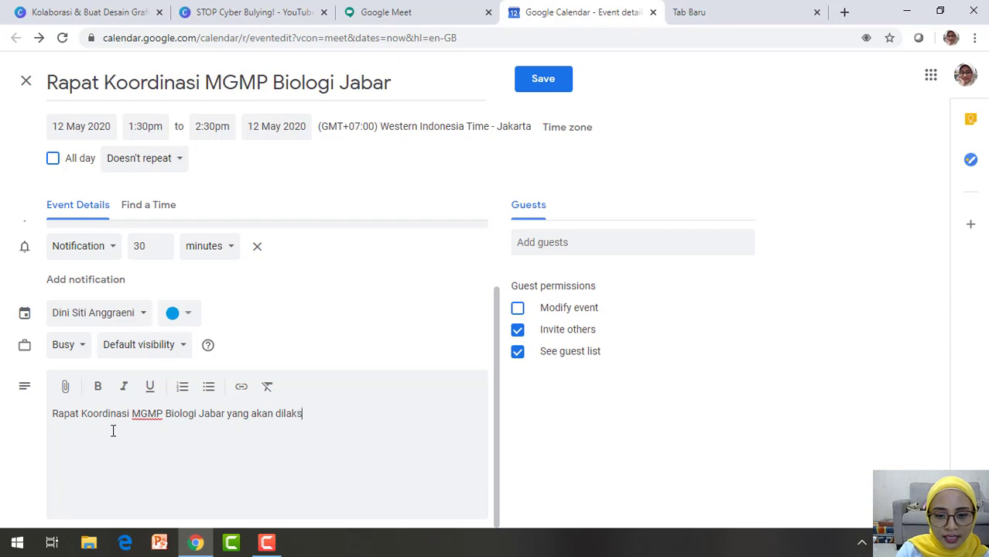
type("anakan tang")
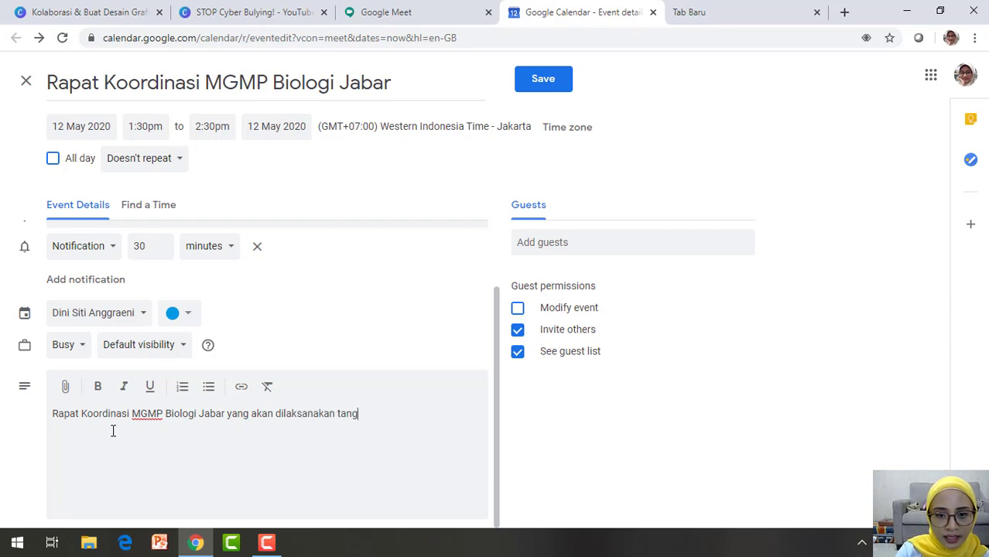
type("gal 12 Mei 2020")
key("Caps_Lock")
type("P")
key("Caps_Lock")
type("ukul 13.30 s.d 14.30")
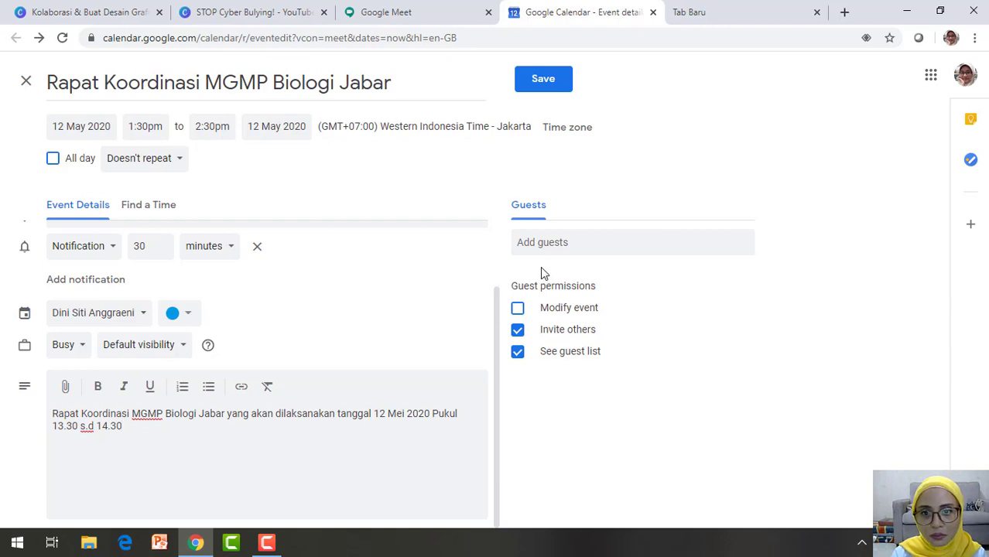
- Add the first and third suggested contacts as guests of the event
left_click(538, 247)
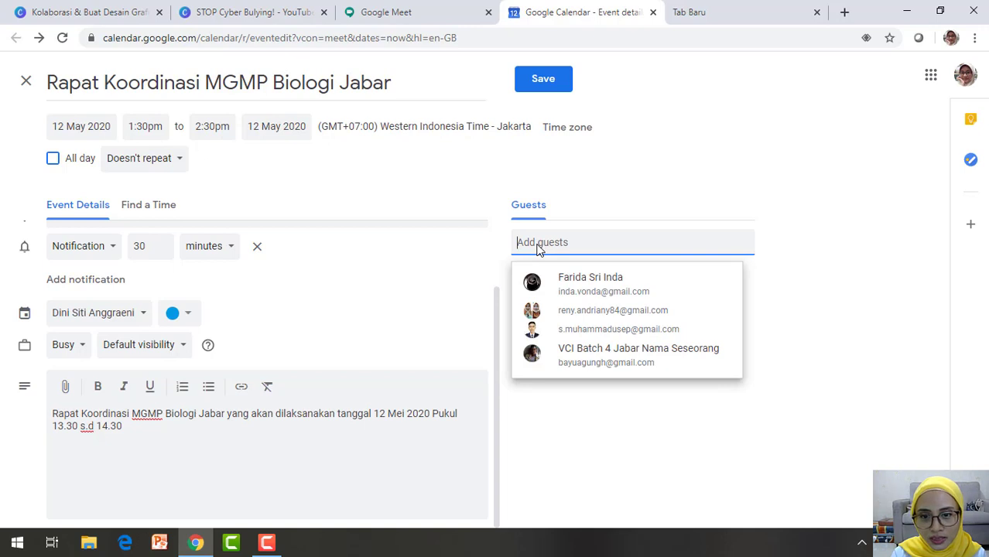
left_click(559, 283)
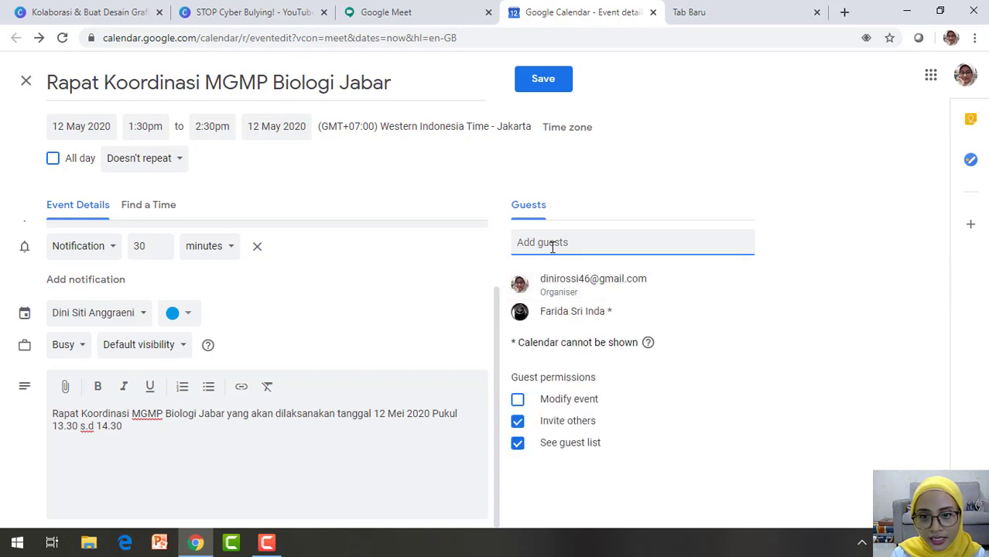
left_click(552, 246)
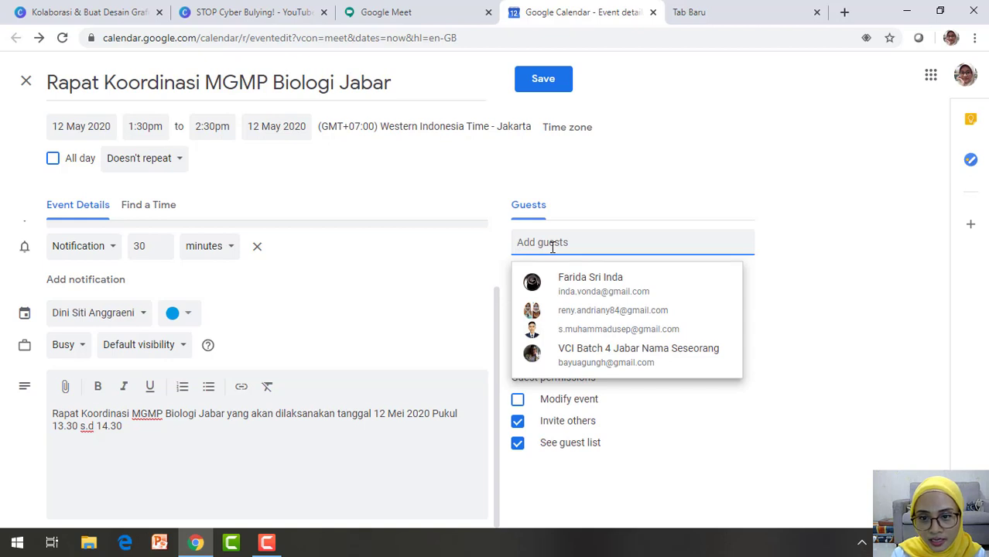
left_click(574, 331)
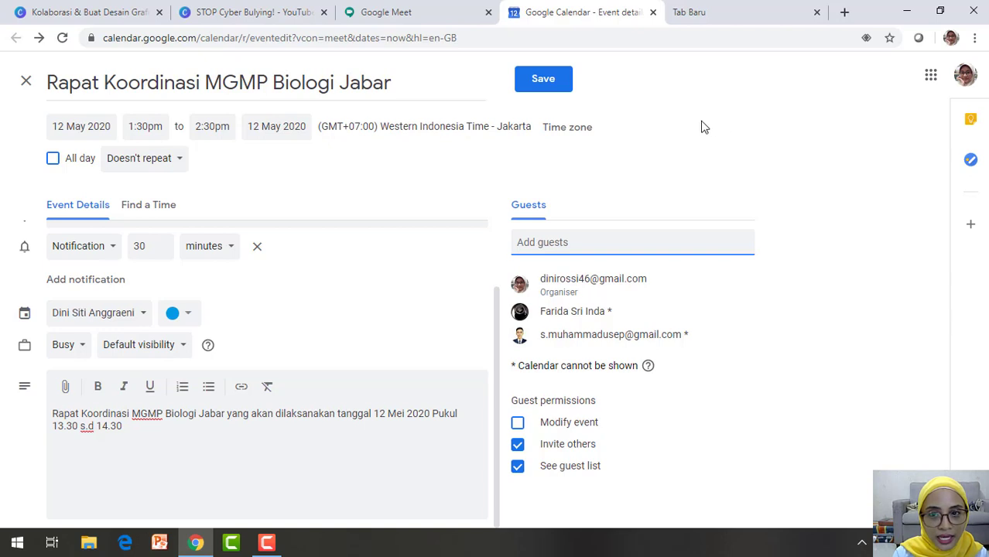
- Save the event with invitation emails sent to the guests, and open its details from the calendar's Tuesday 12 May column
left_click(553, 89)
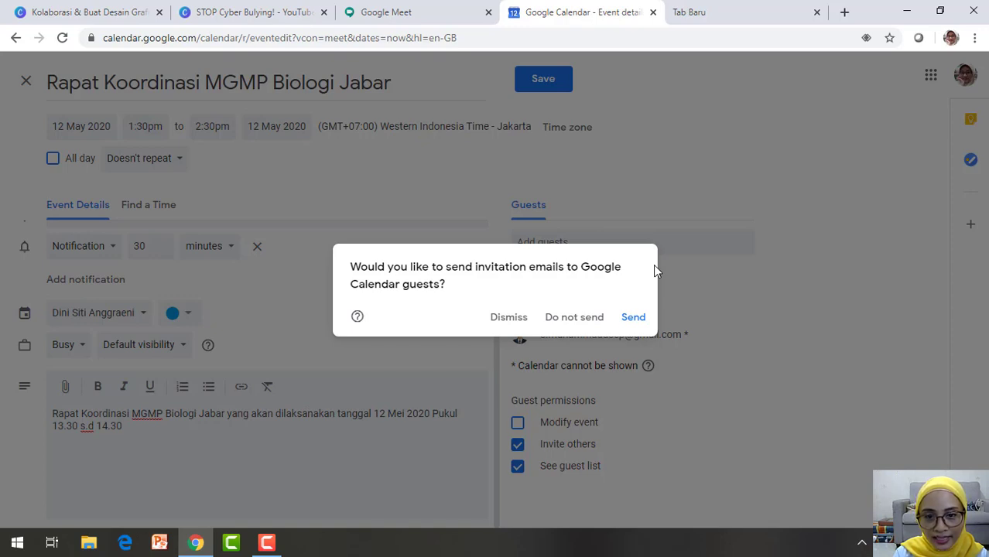
left_click(633, 319)
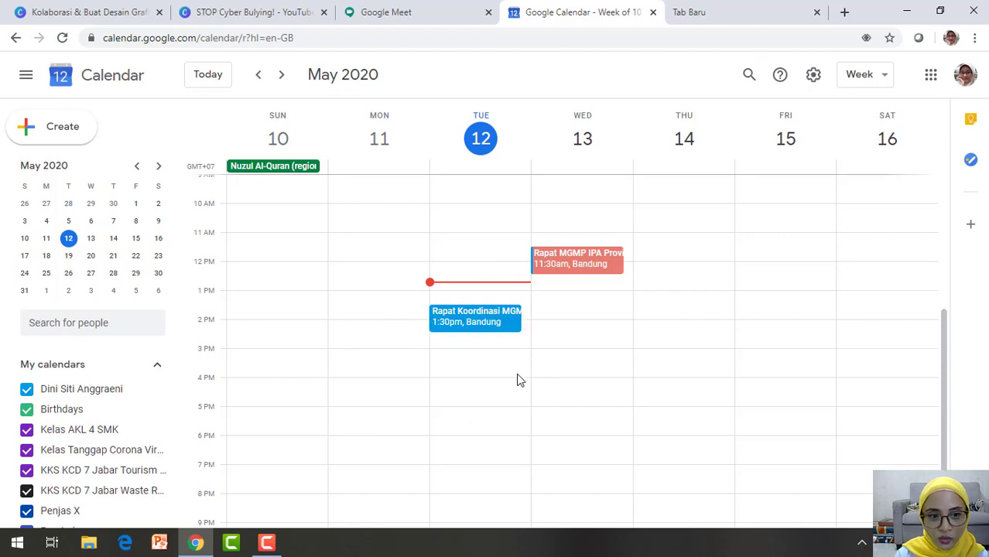
left_click(486, 331)
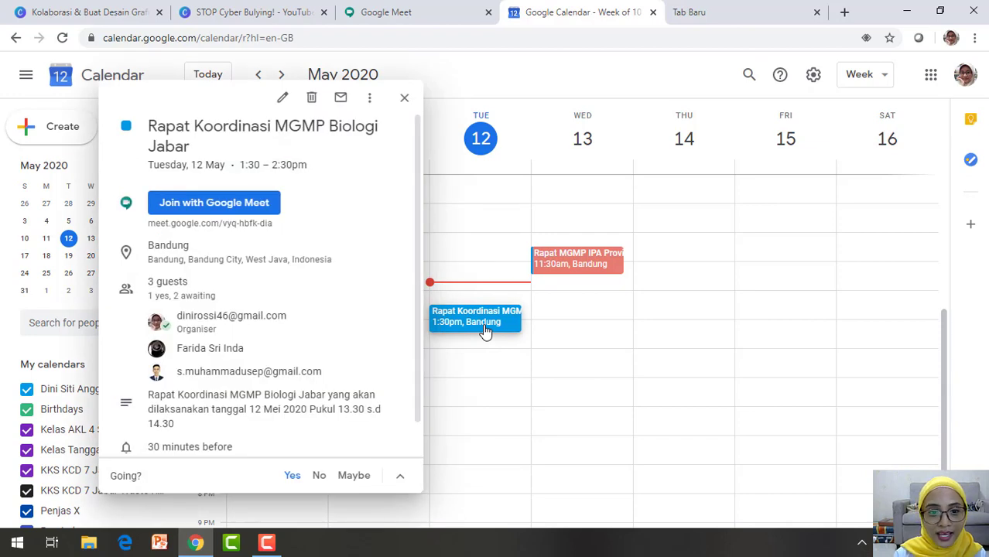
- Look through the event's details and copy its Google Meet joining info
mouse_move(416, 216)
left_mouse_down()
mouse_move(415, 270)
mouse_move(412, 206)
left_mouse_up()
mouse_move(360, 205)
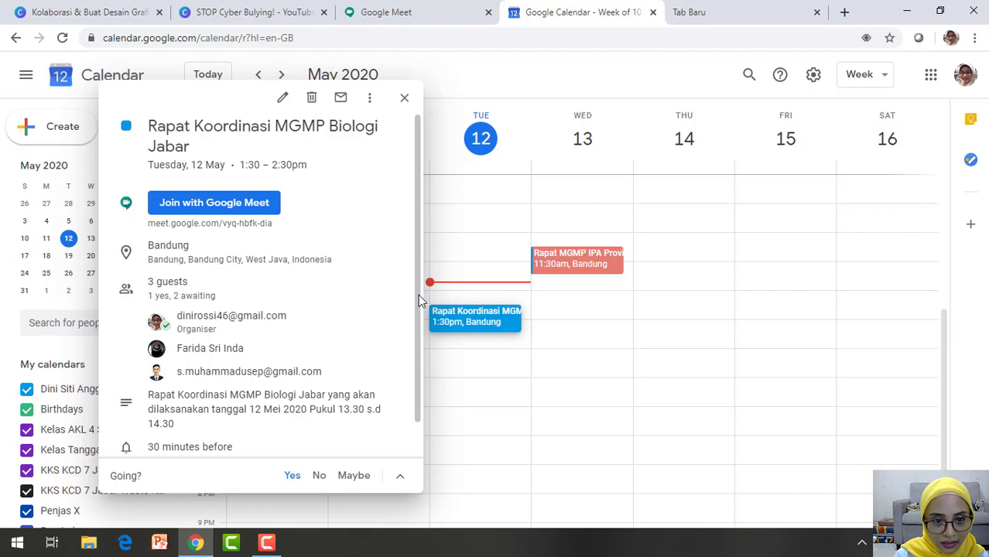
scroll(418, 300, "down", 1)
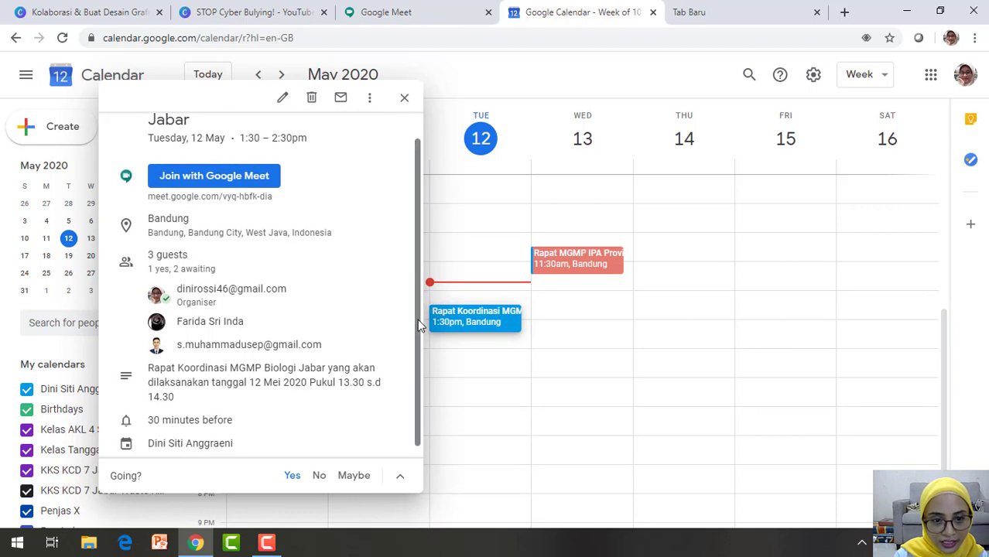
left_click_drag(418, 330, 415, 261)
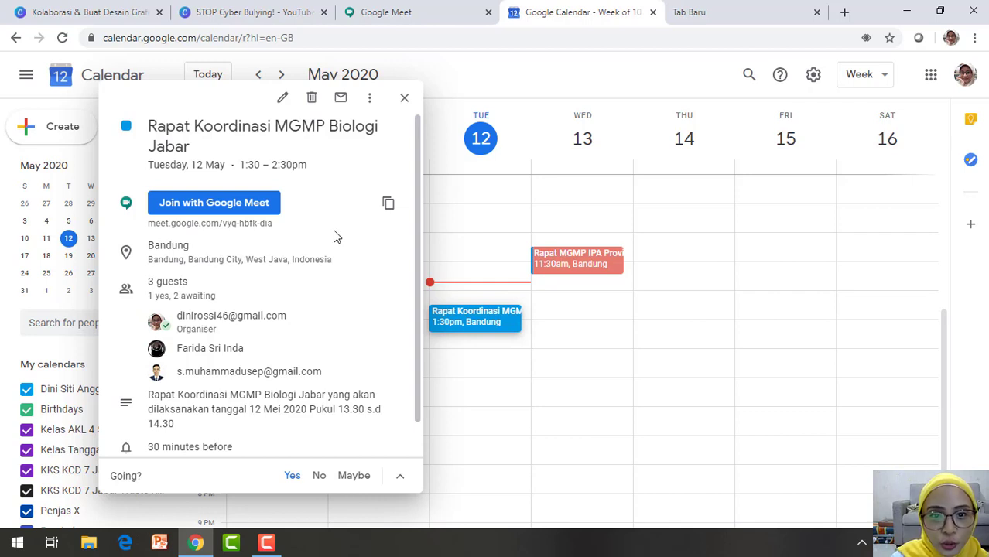
left_click(388, 204)
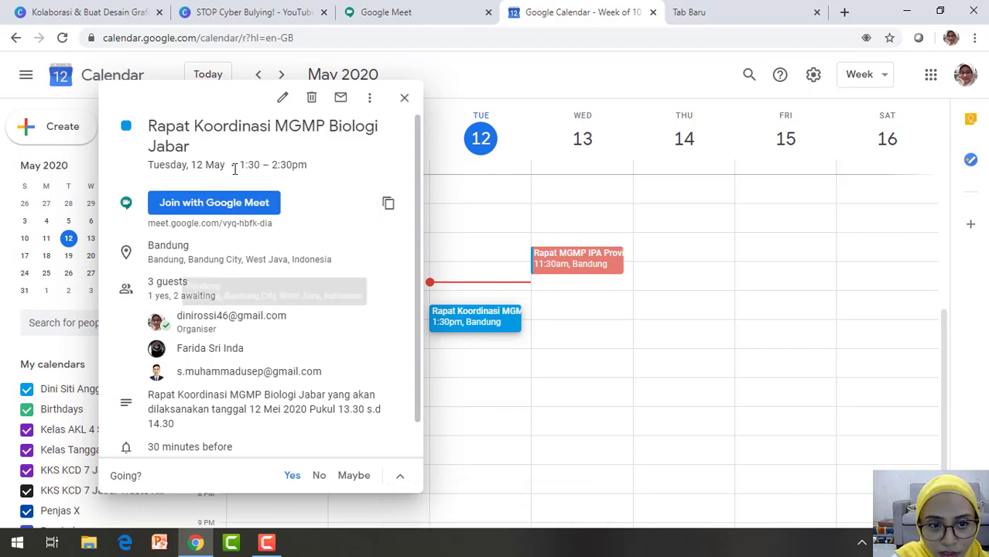
left_click(388, 206)
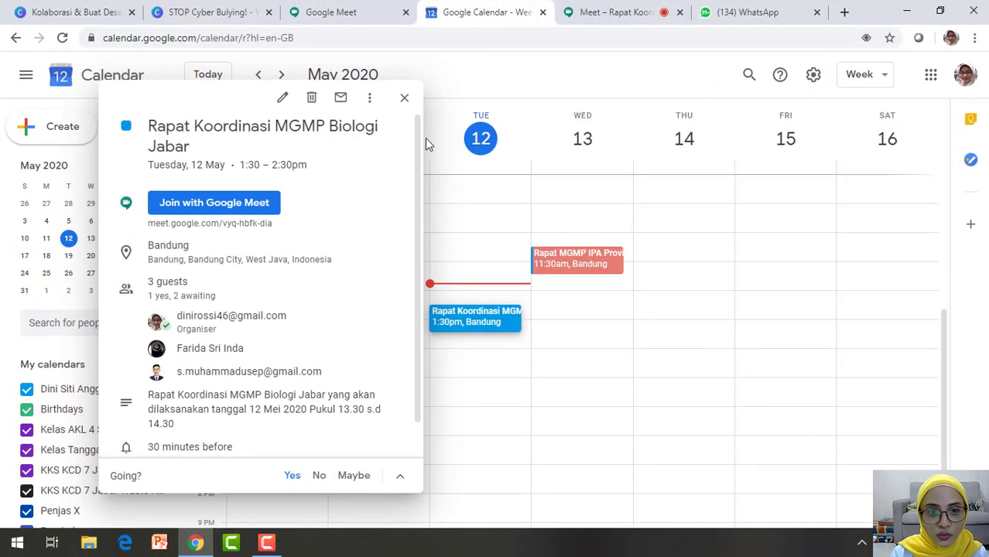
- Join the event's Google Meet call and turn the camera off
left_click(223, 203)
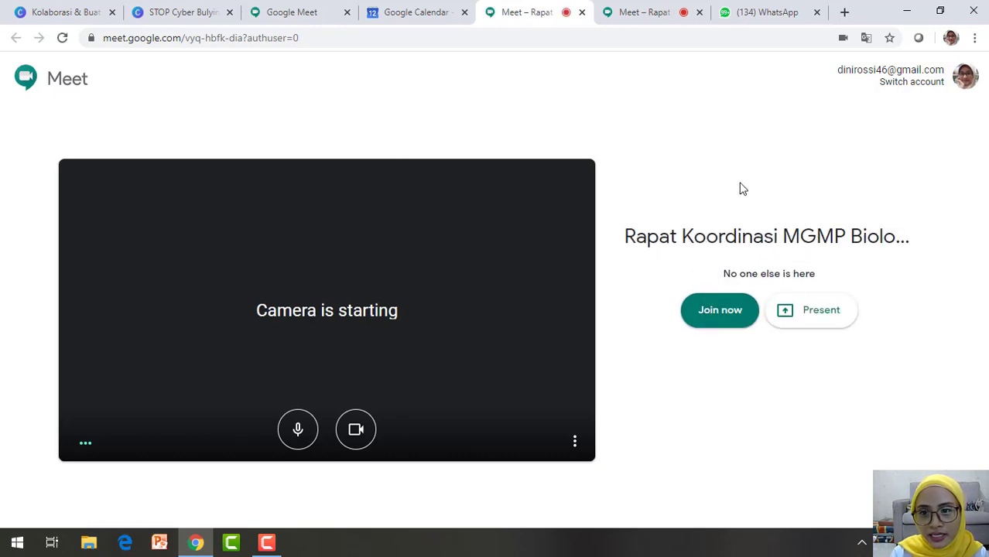
left_click(736, 319)
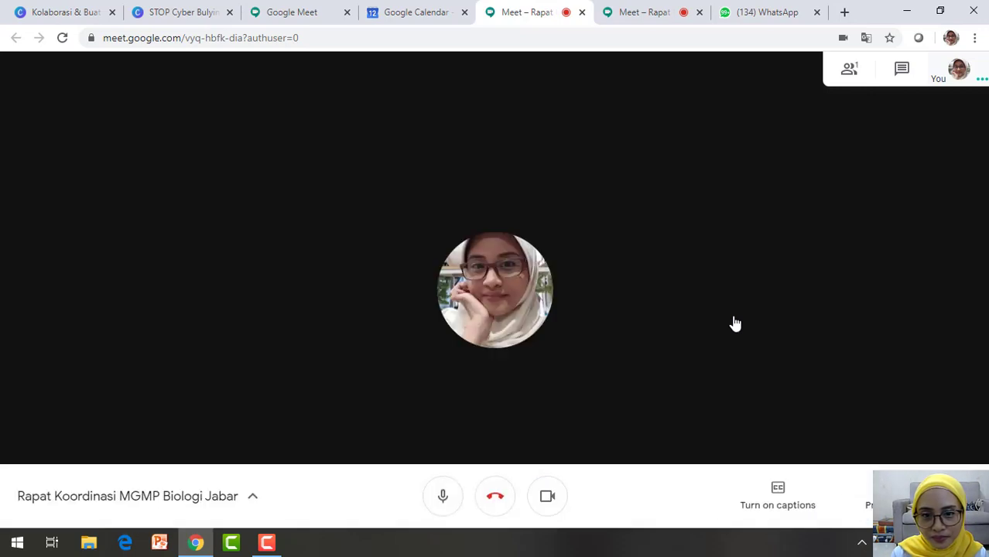
left_click(545, 500)
left_click(546, 501)
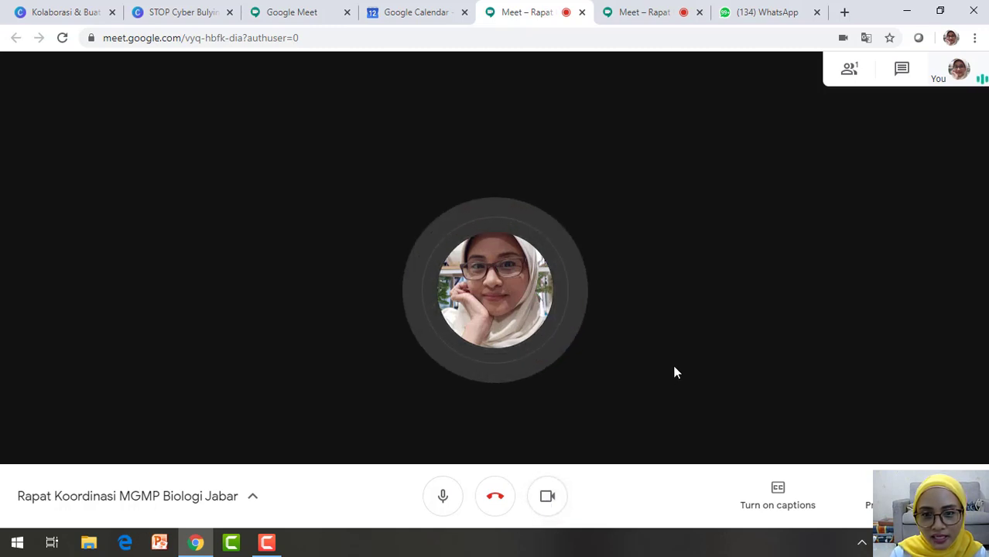
key("ctrl+e")
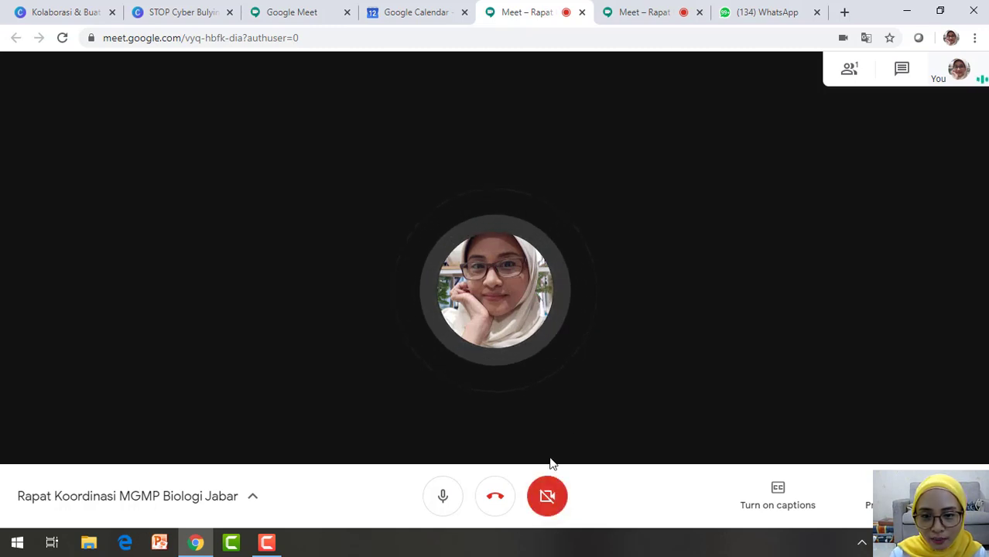
left_click(548, 496)
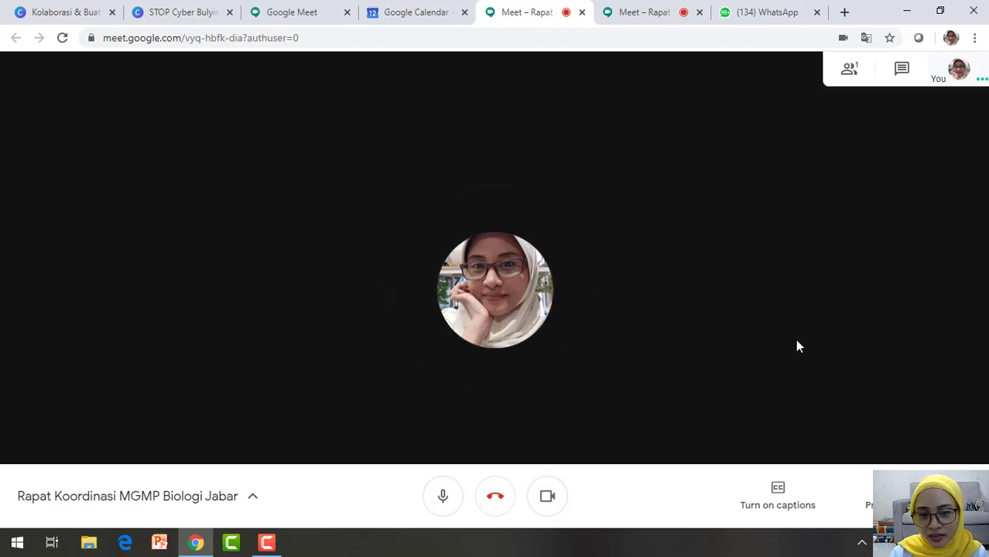
key("ctrl+e")
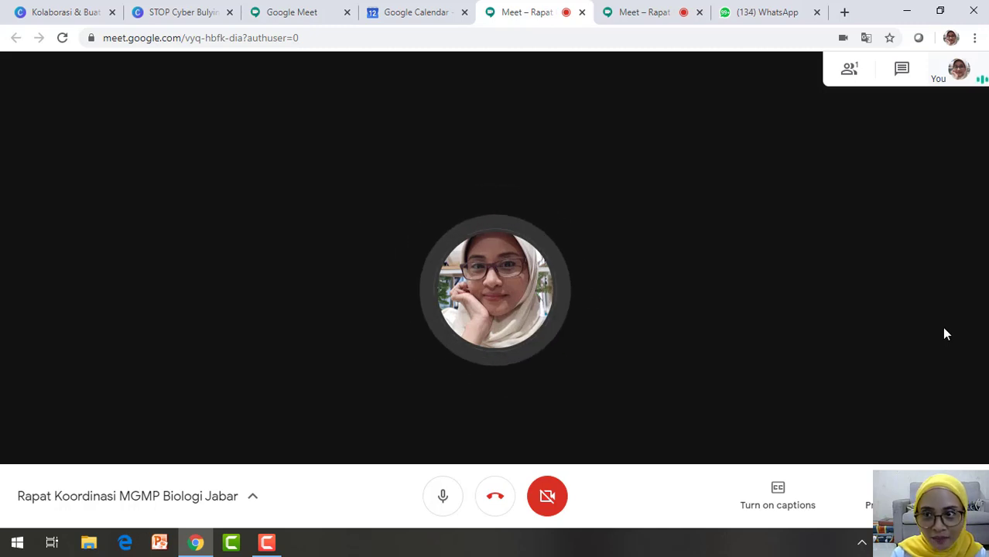
- Send the message "Hallo selamat siang :-)" in the meeting chat and close the chat
left_click(904, 77)
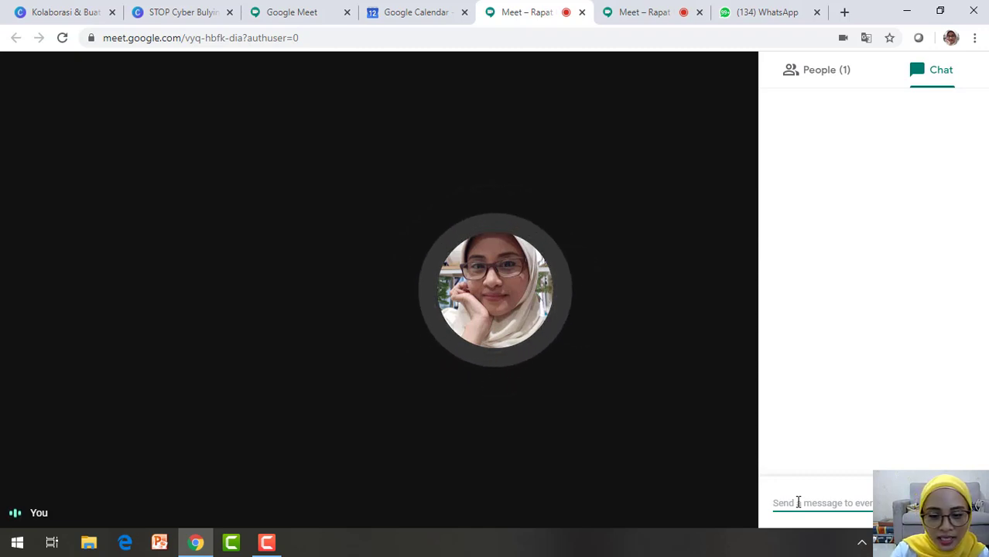
type("Hallo Selamat")
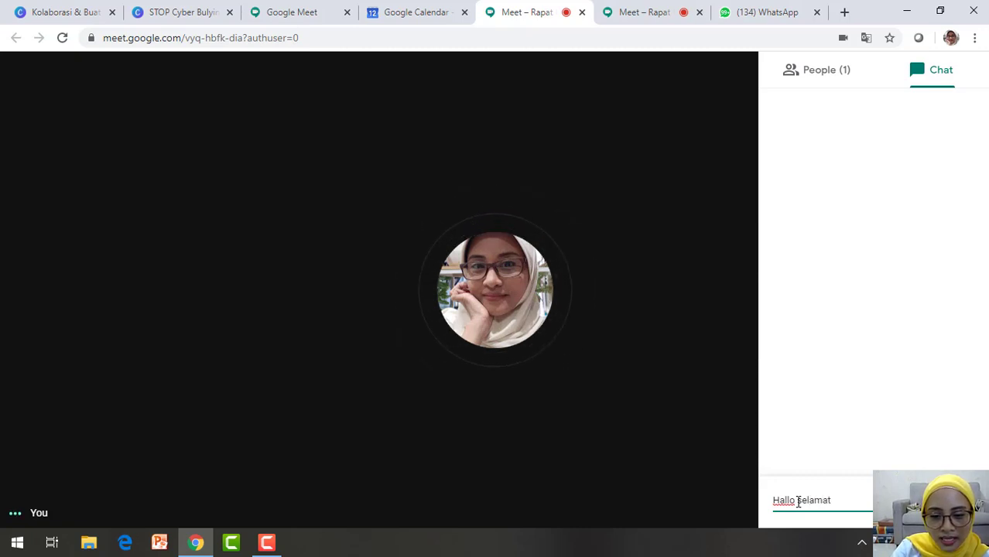
type(" siang ")
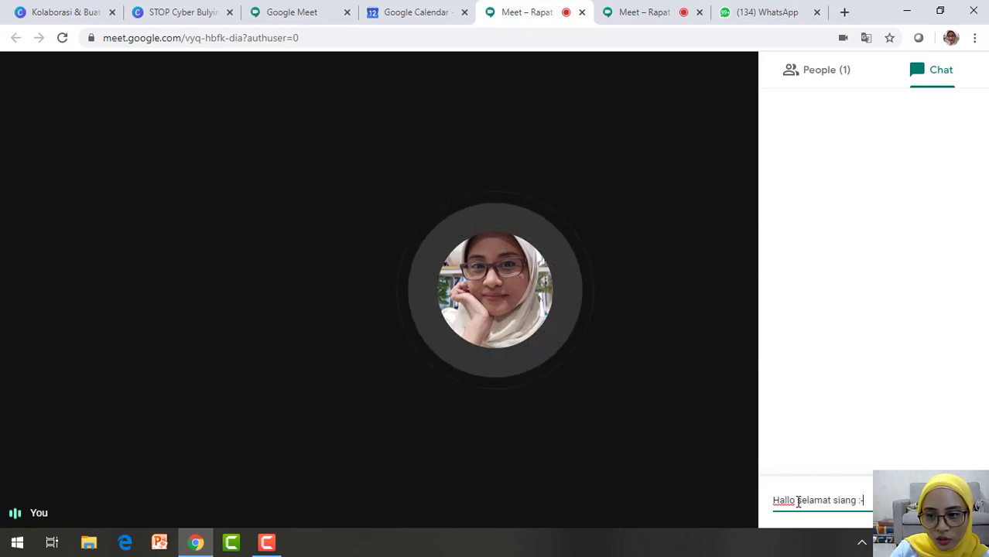
type(":-)")
key("Return")
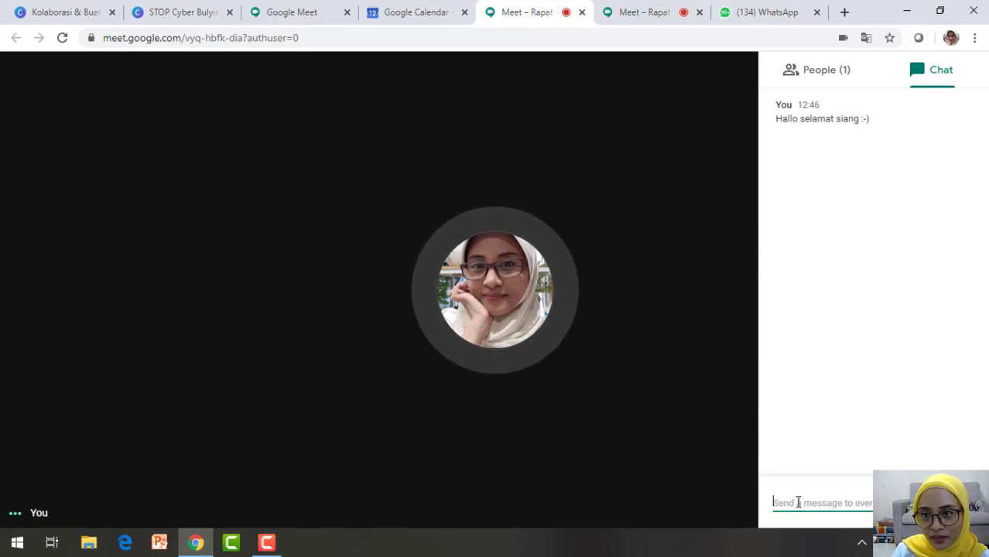
left_click(715, 125)
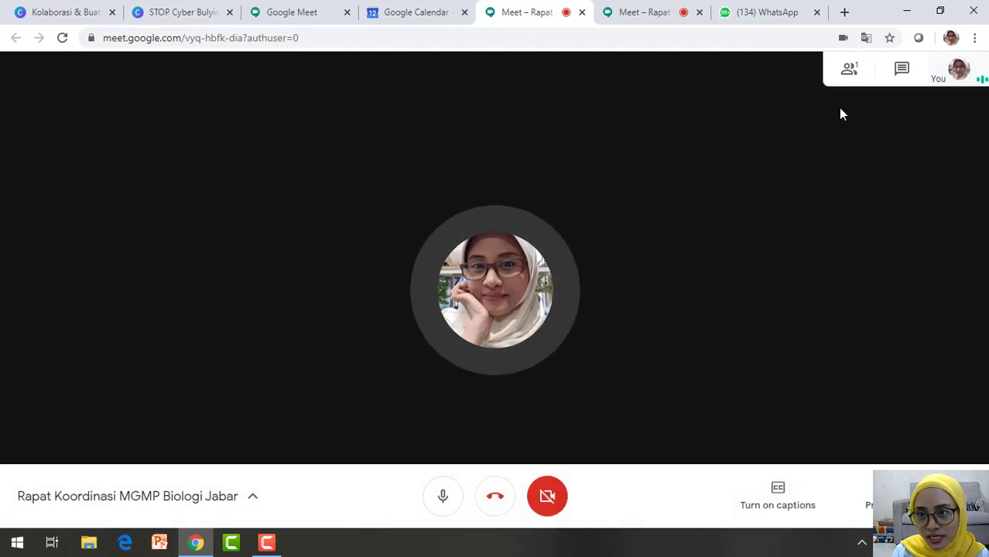
- View the meeting's participant list and check the call's audio and general settings
left_click(850, 74)
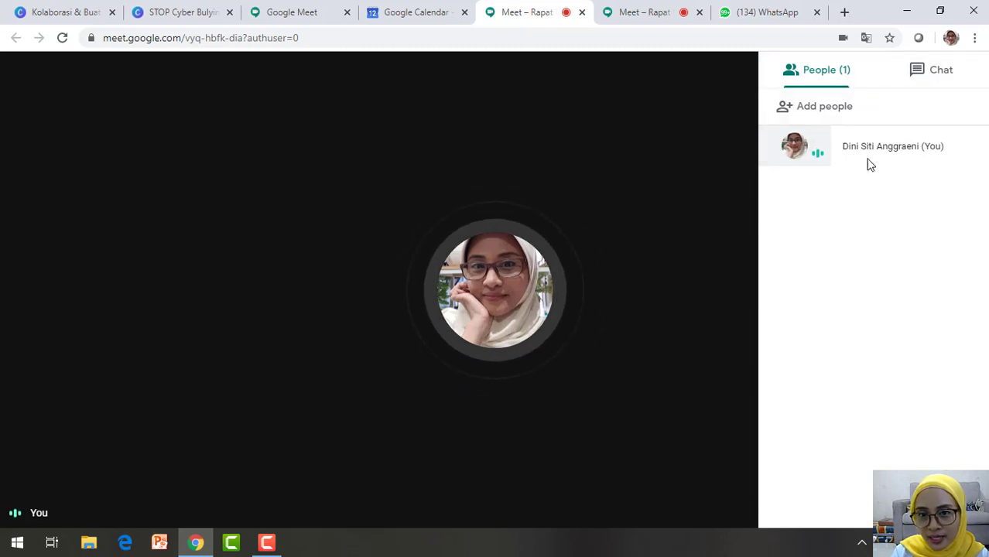
left_click(596, 120)
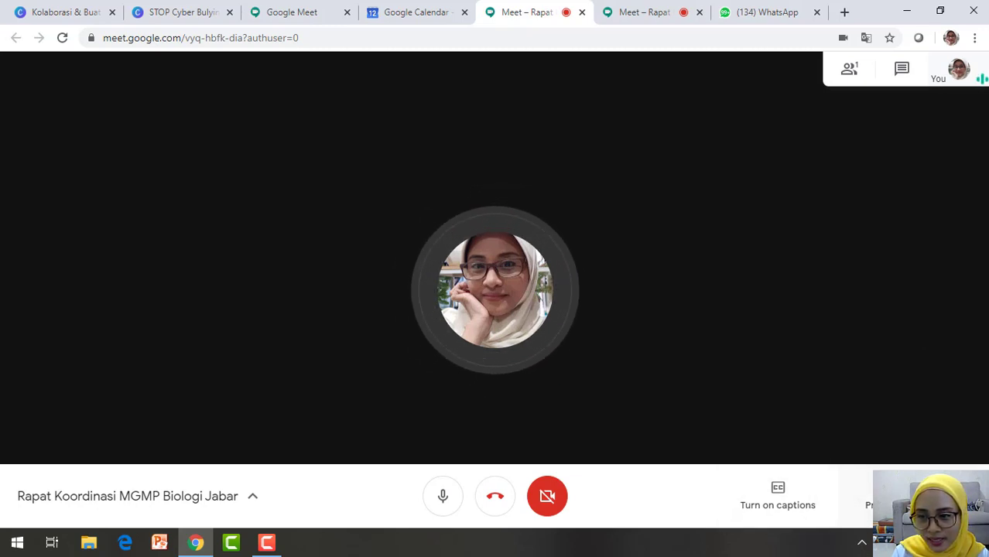
left_click(960, 496)
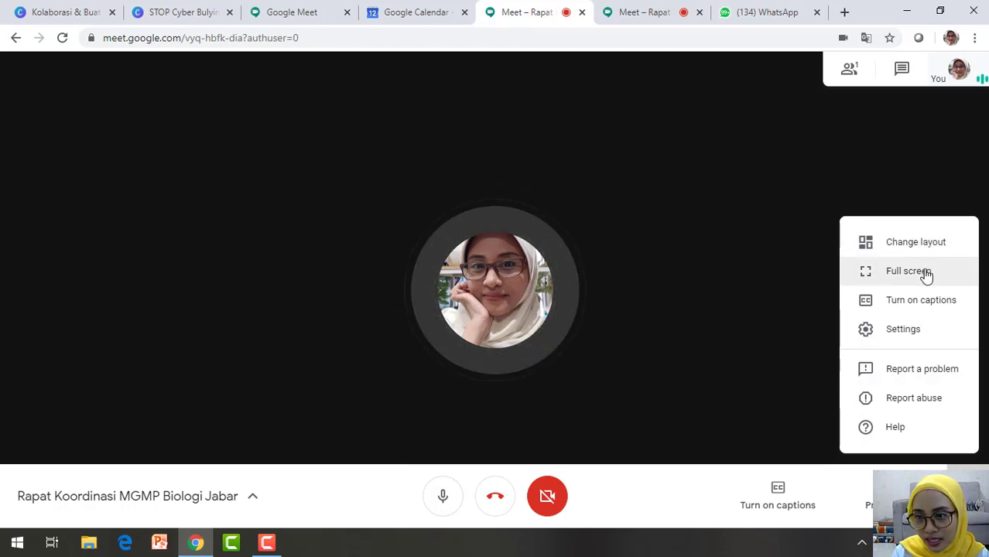
left_click(909, 335)
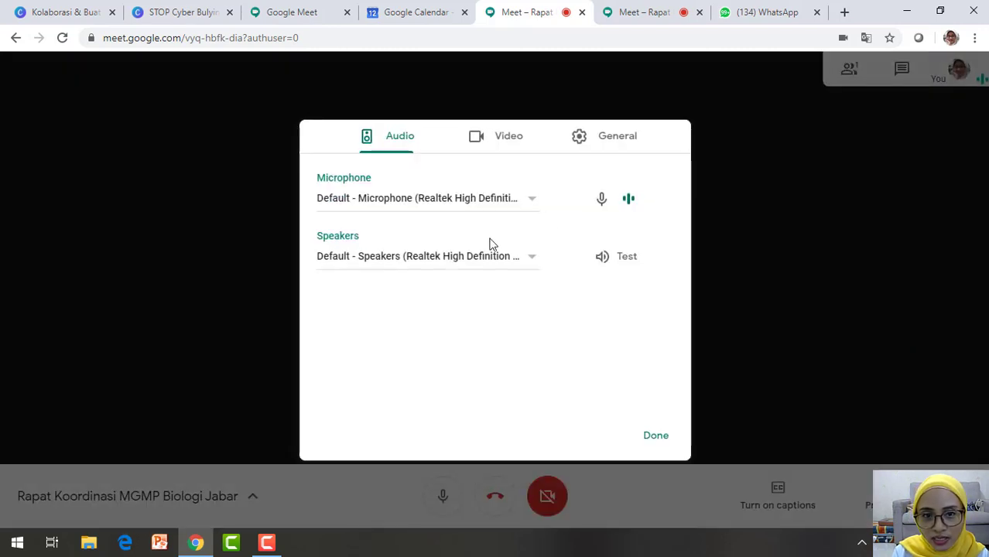
left_click(609, 145)
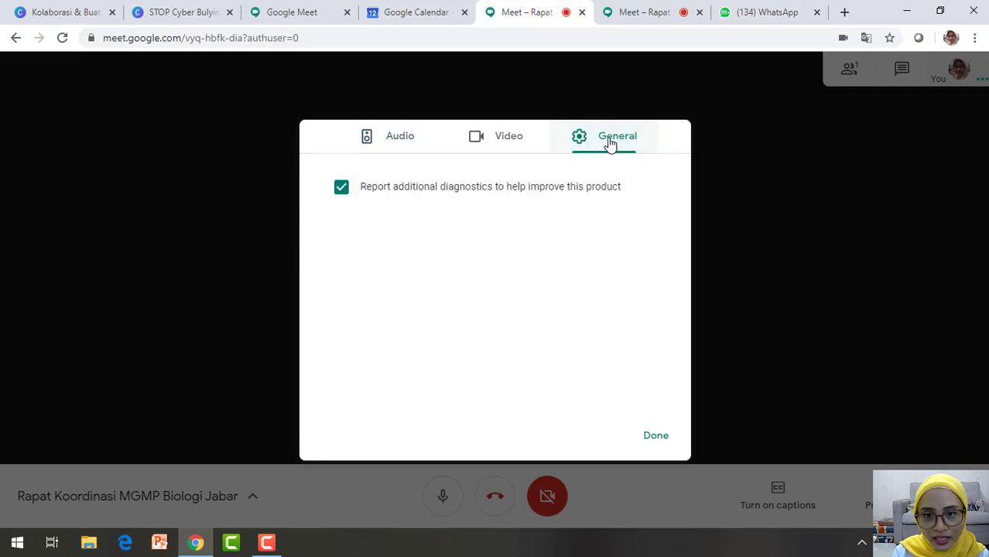
left_click(647, 440)
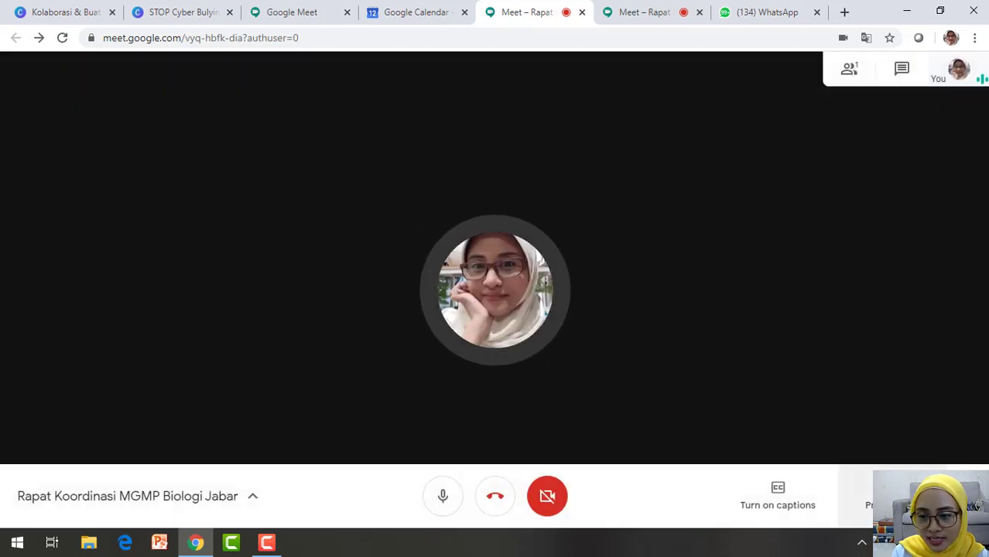
- Try to present the entire screen and admit the person asking to join the meeting
left_click(893, 497)
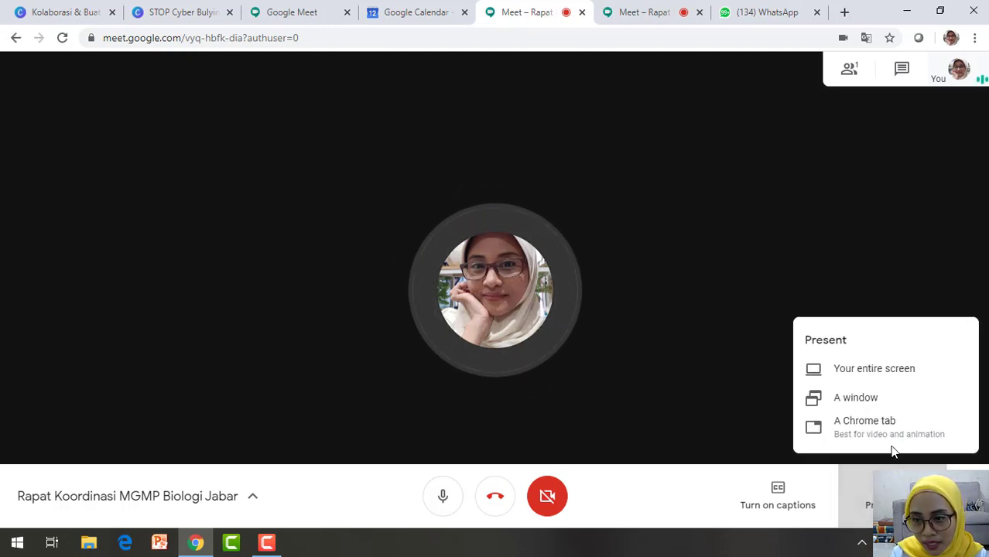
left_click(888, 375)
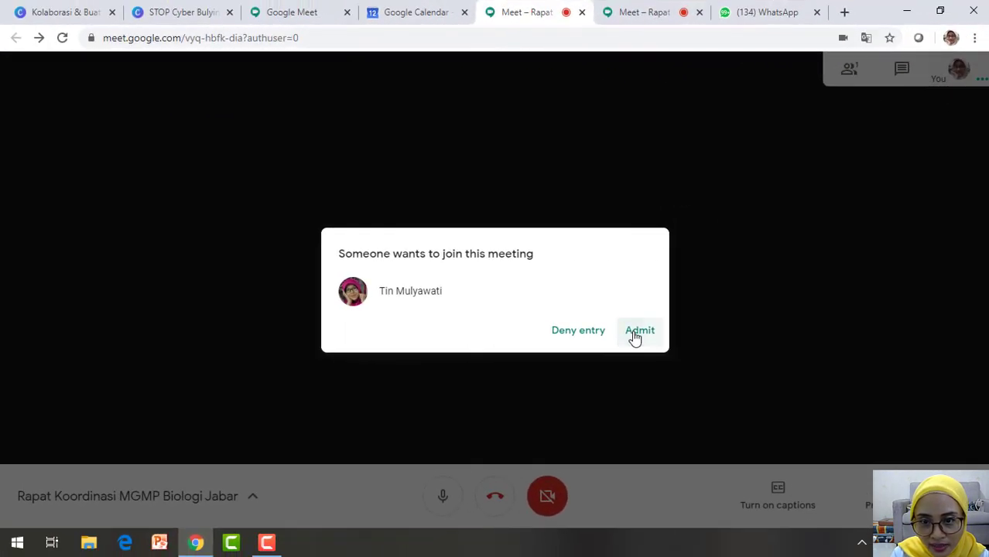
left_click(637, 334)
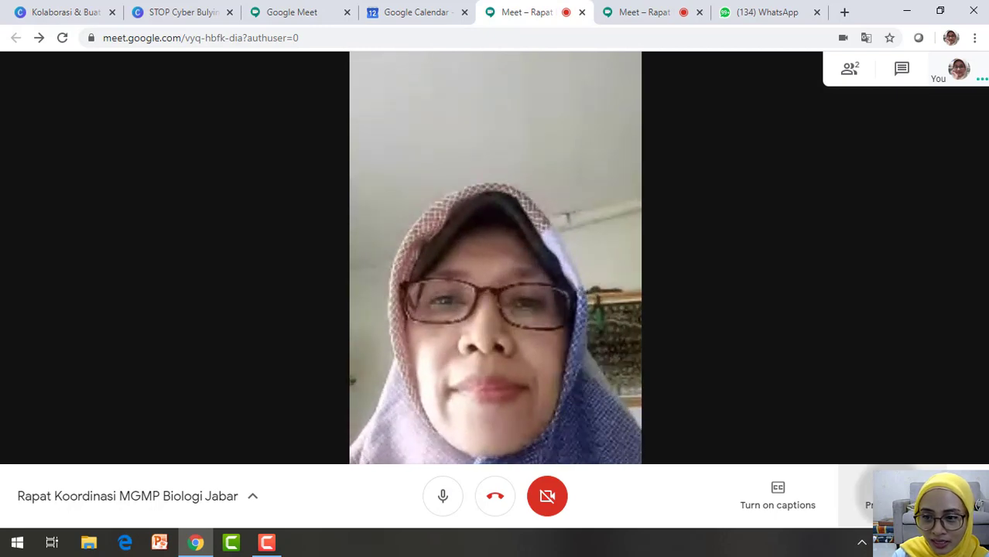
- Present the entire screen to the meeting and switch to PowerPoint
left_click(883, 499)
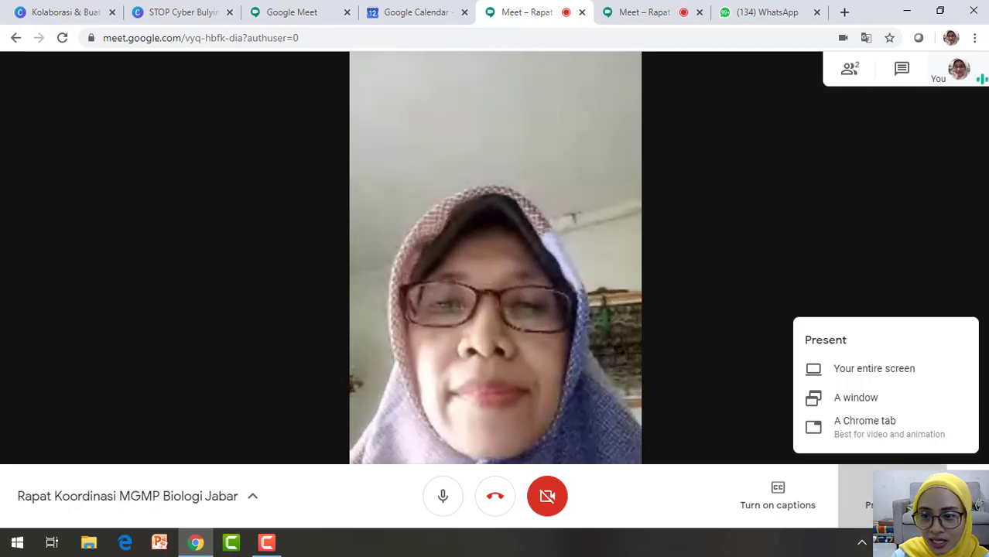
left_click(895, 376)
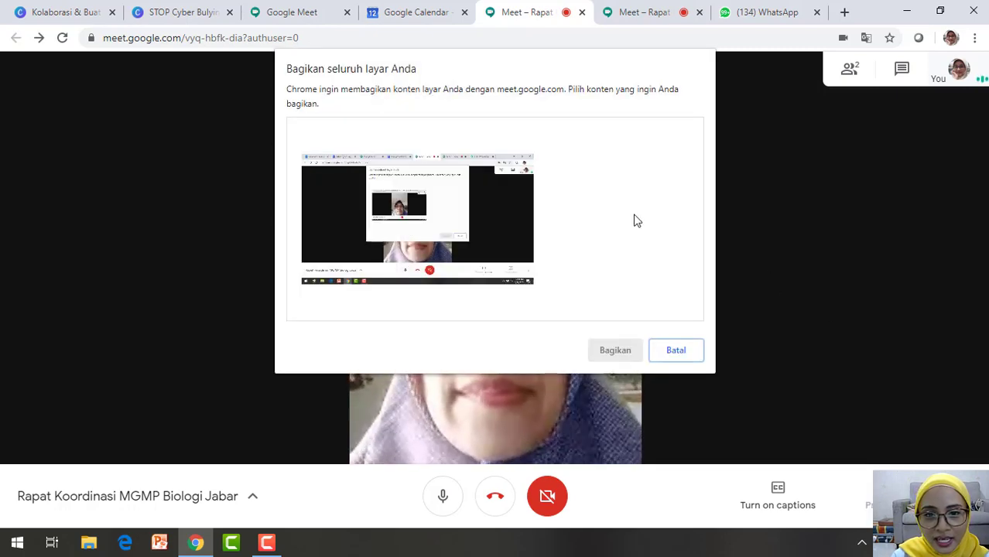
left_click(465, 217)
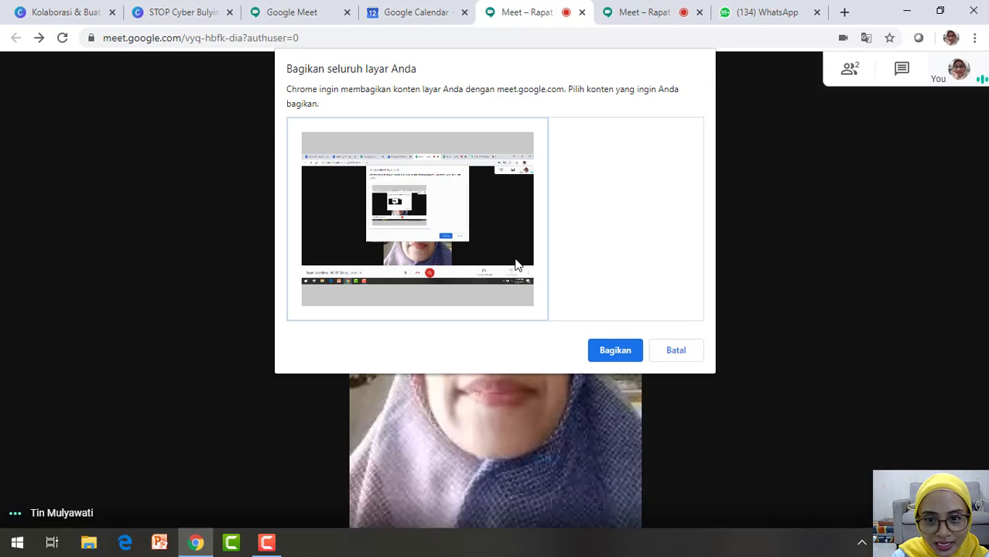
left_click(616, 349)
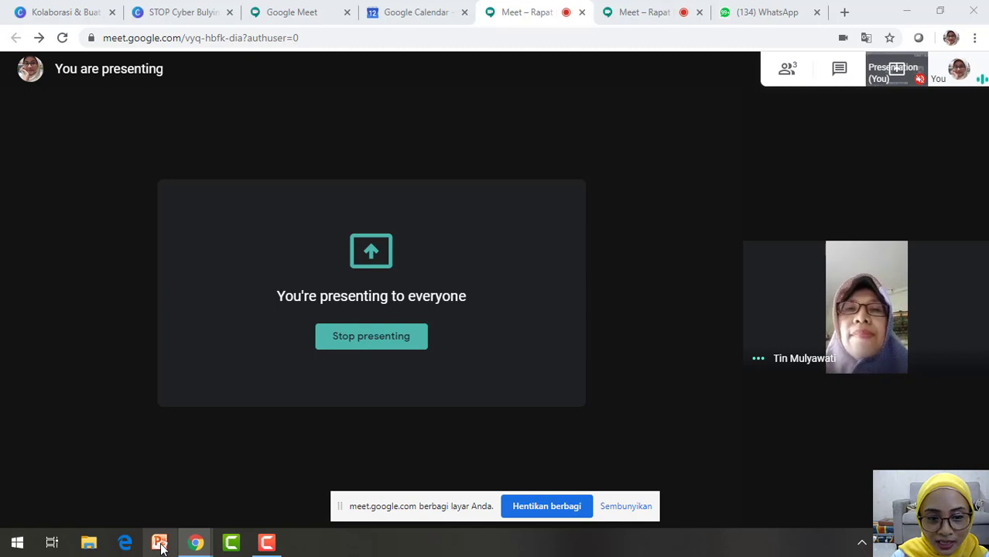
left_click(162, 546)
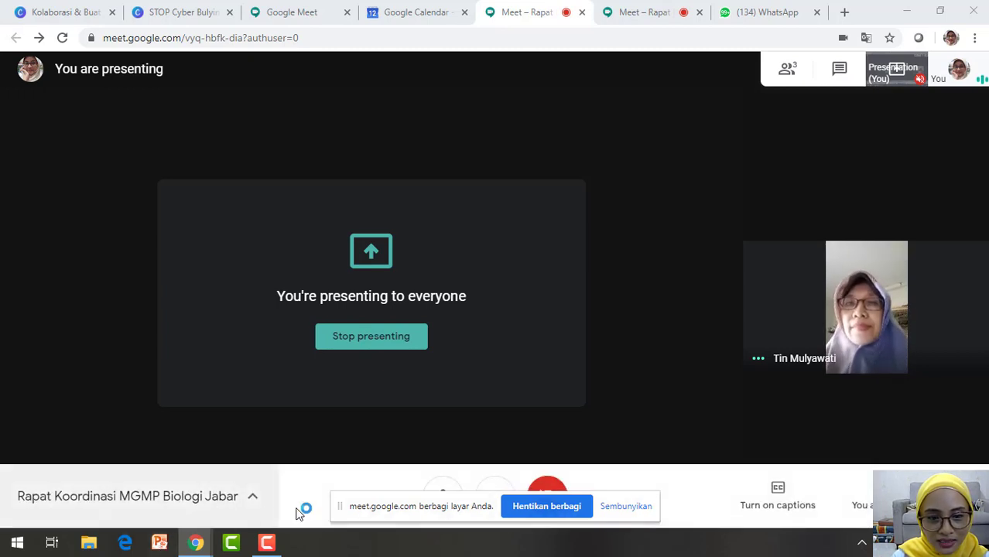